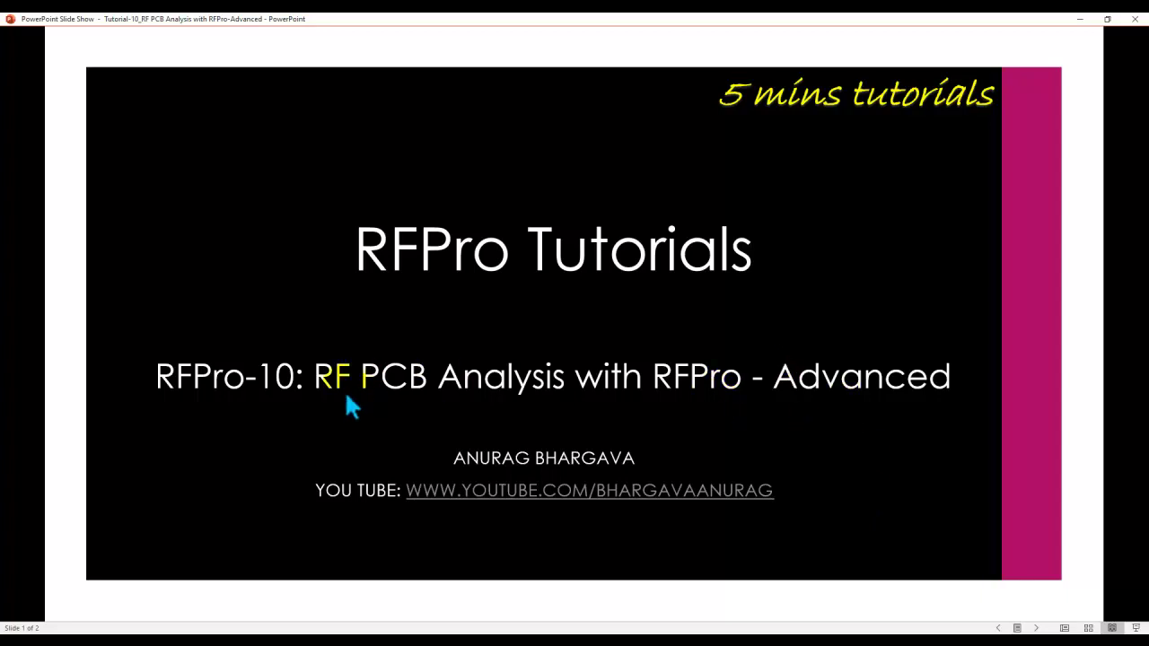
Step: Advance to the channel promotion slide, return to the title slide, then leave the slide show for RFPro
click(615, 417)
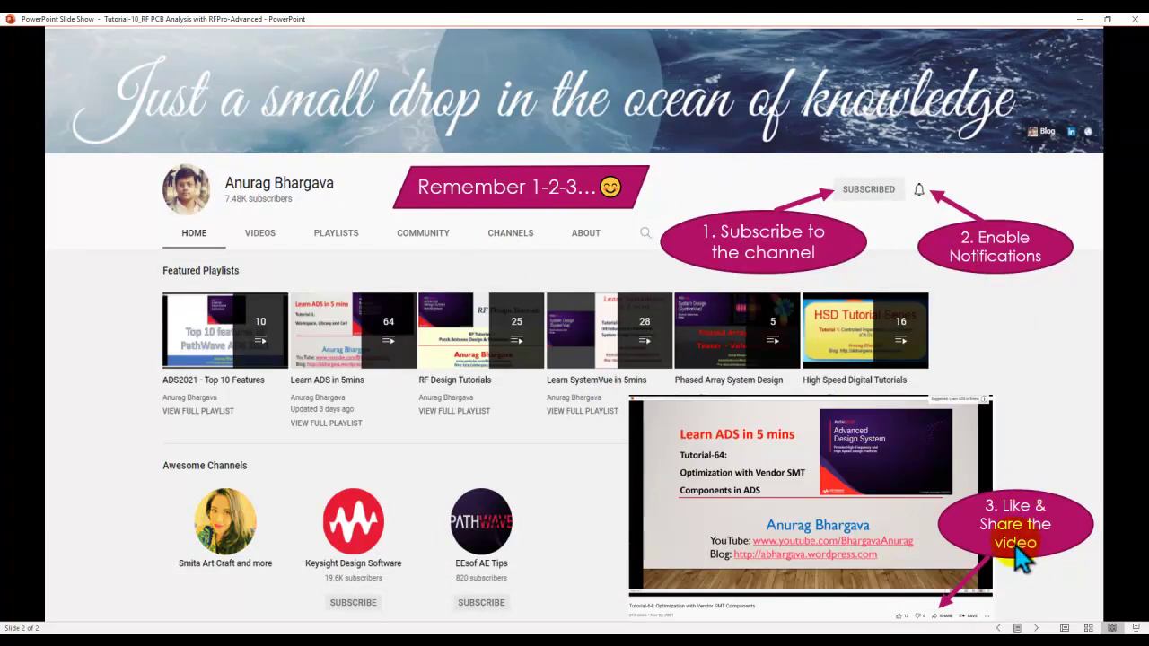
key(Left)
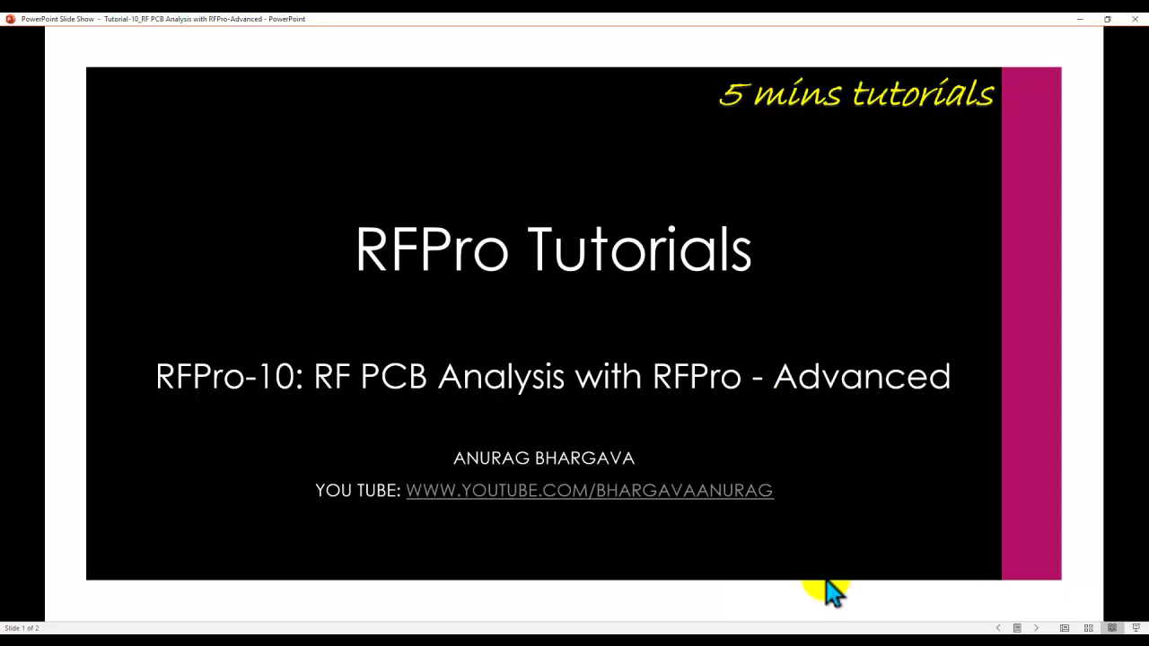
click(774, 635)
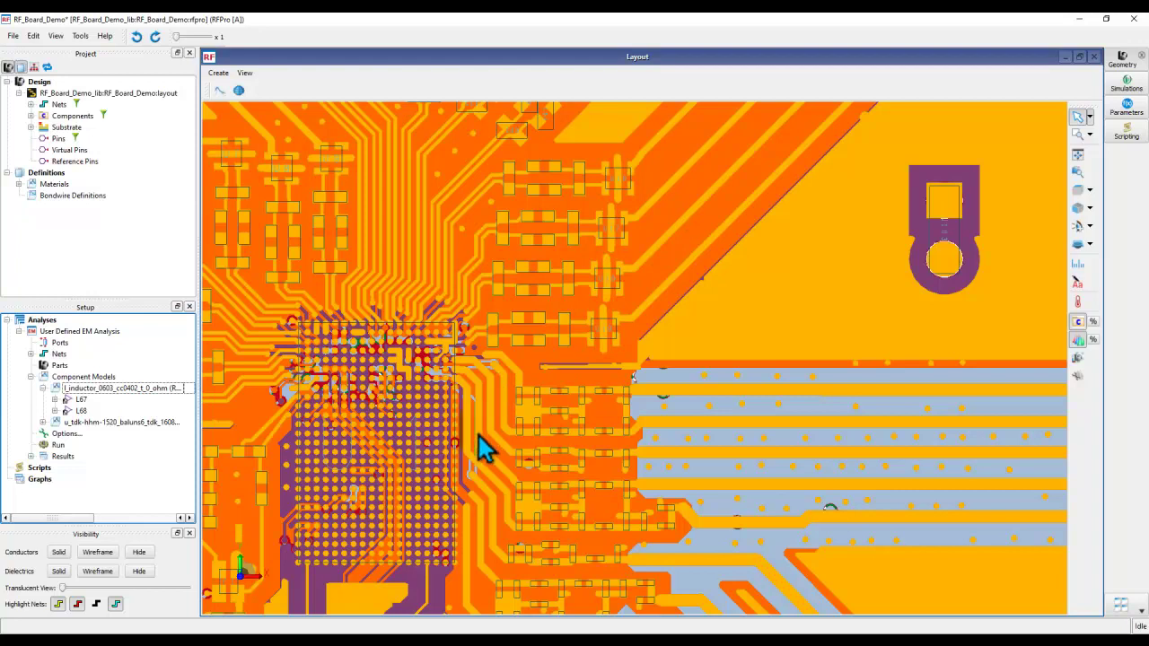
Step: Expand the u_tdk balun model and open the Component Model Editor for U16
mouse_move(479, 442)
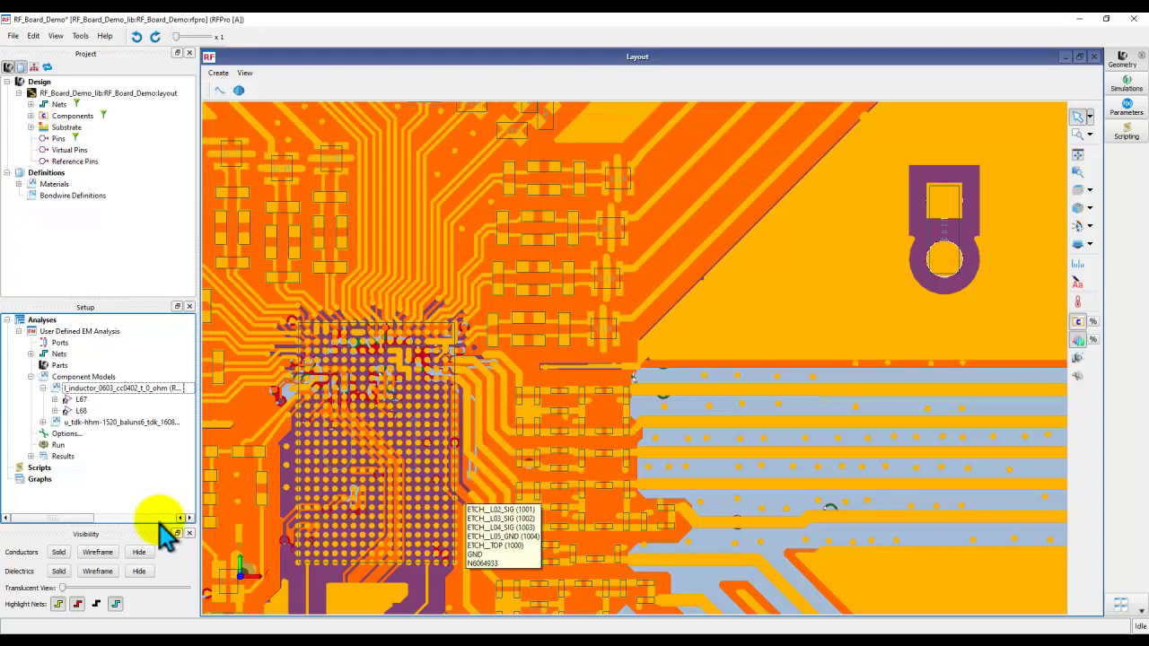
click(42, 422)
click(109, 423)
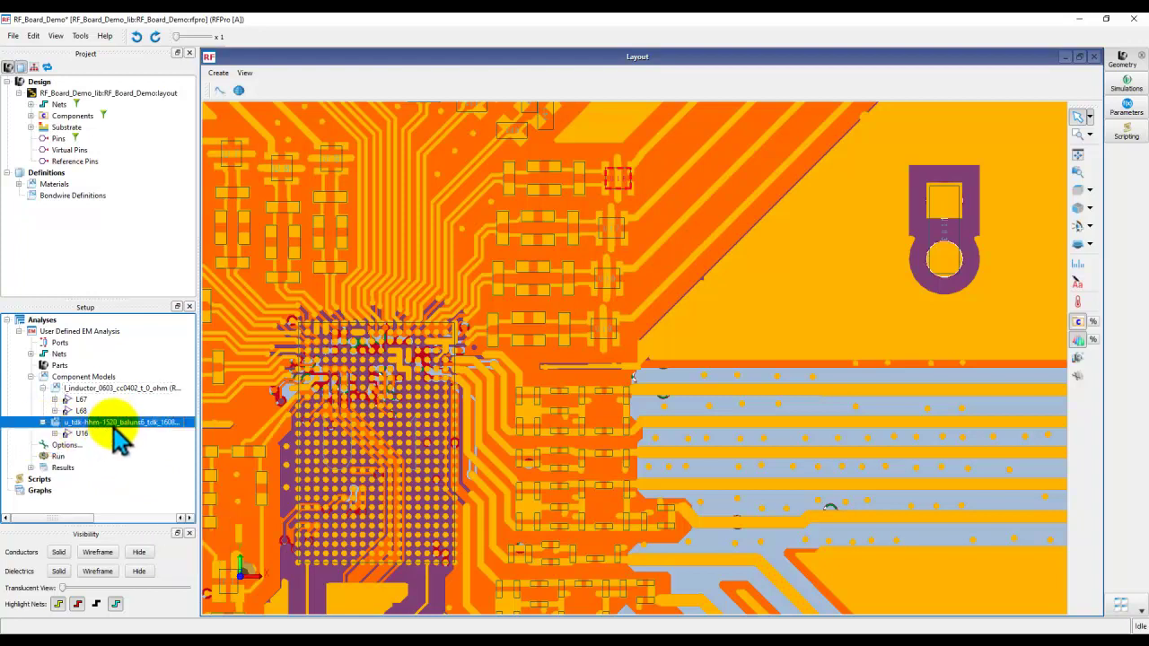
double_click(114, 426)
drag(671, 209, 631, 238)
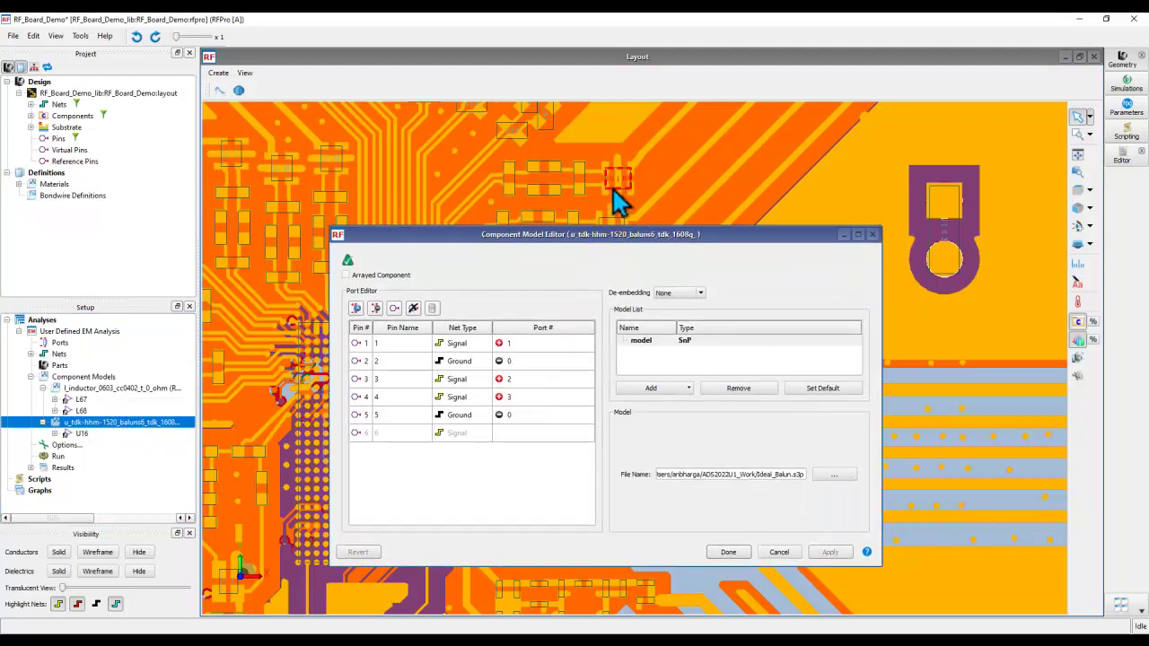
Step: Inspect pin 1's port number and the nets connected to that port
mouse_move(782, 474)
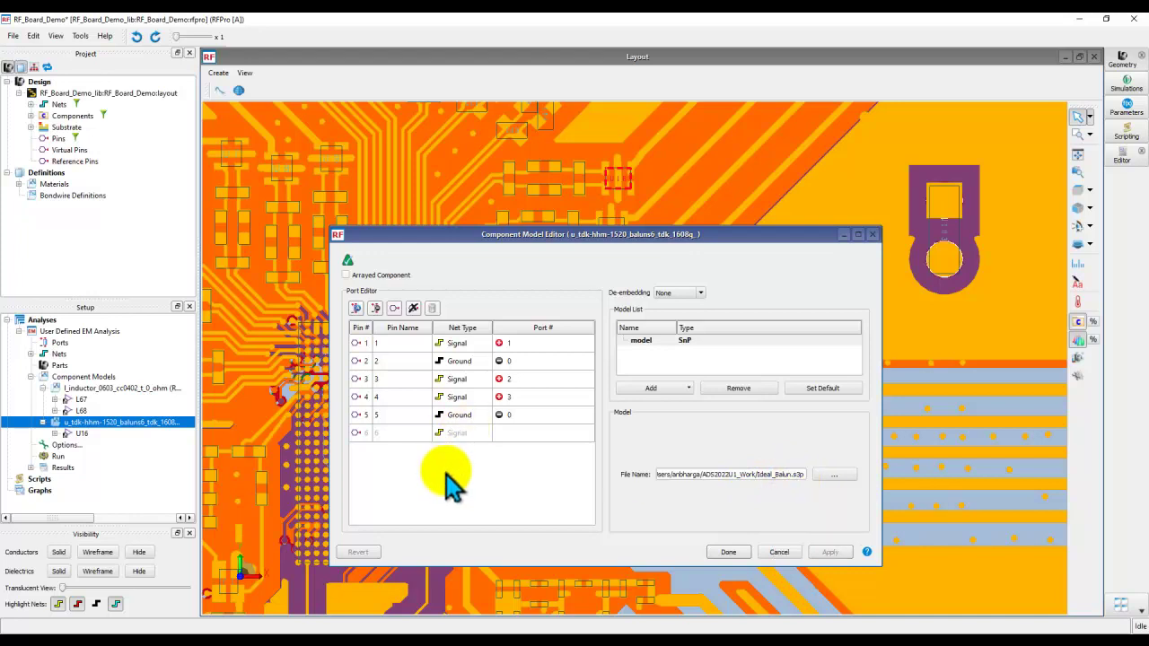
click(395, 343)
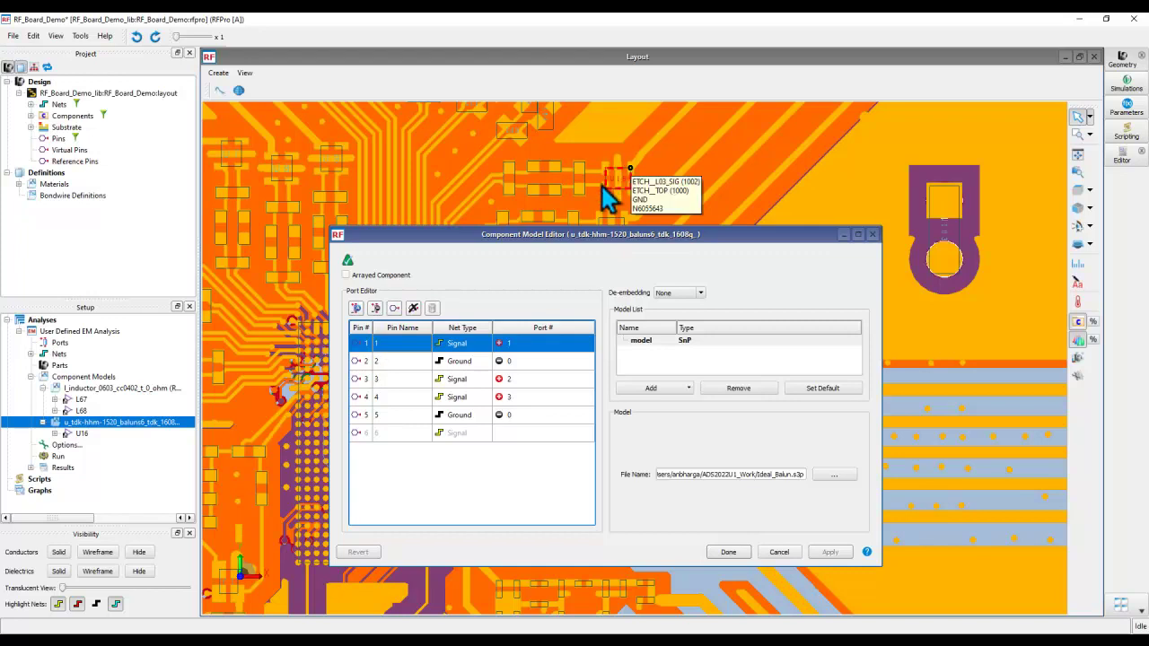
click(515, 339)
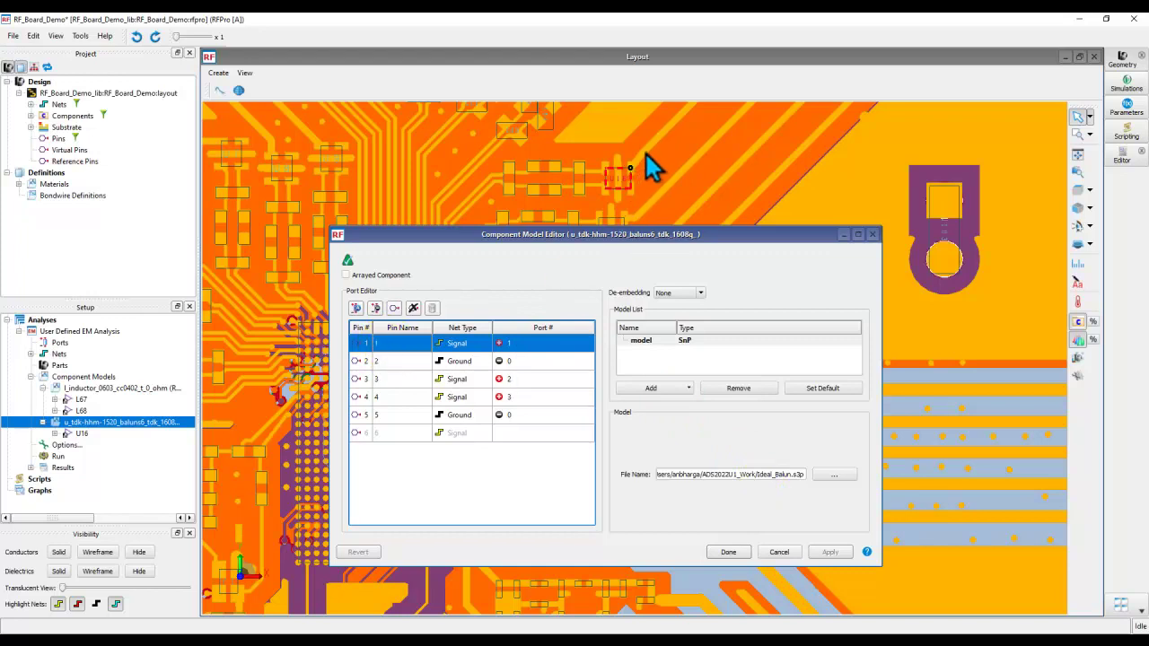
click(525, 341)
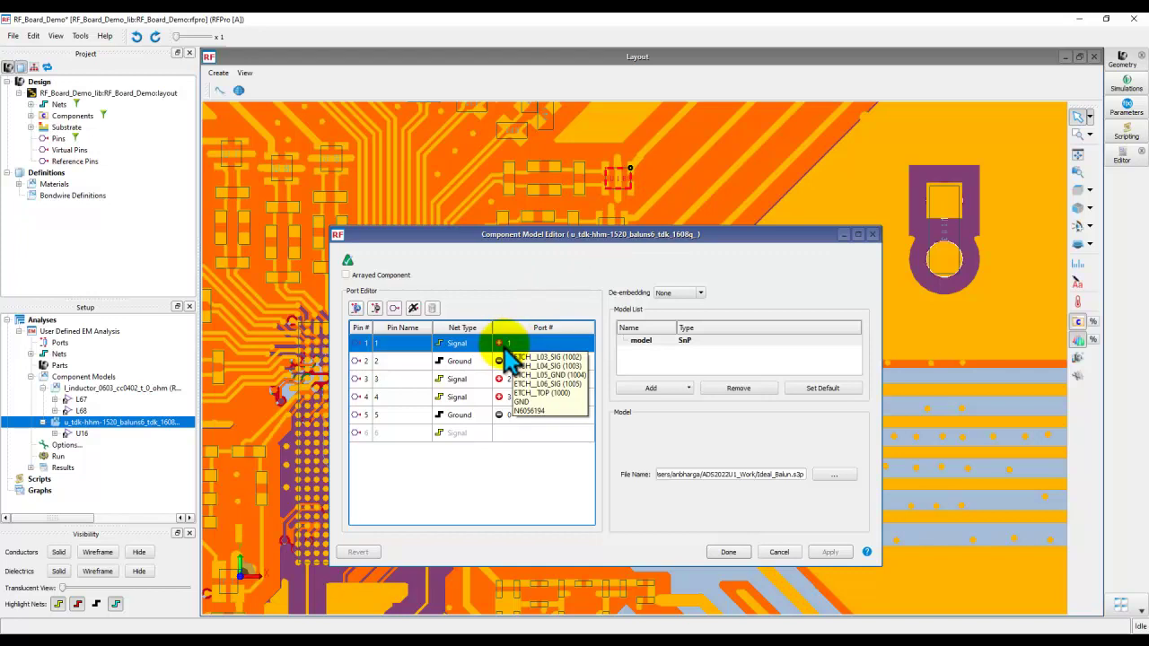
click(811, 502)
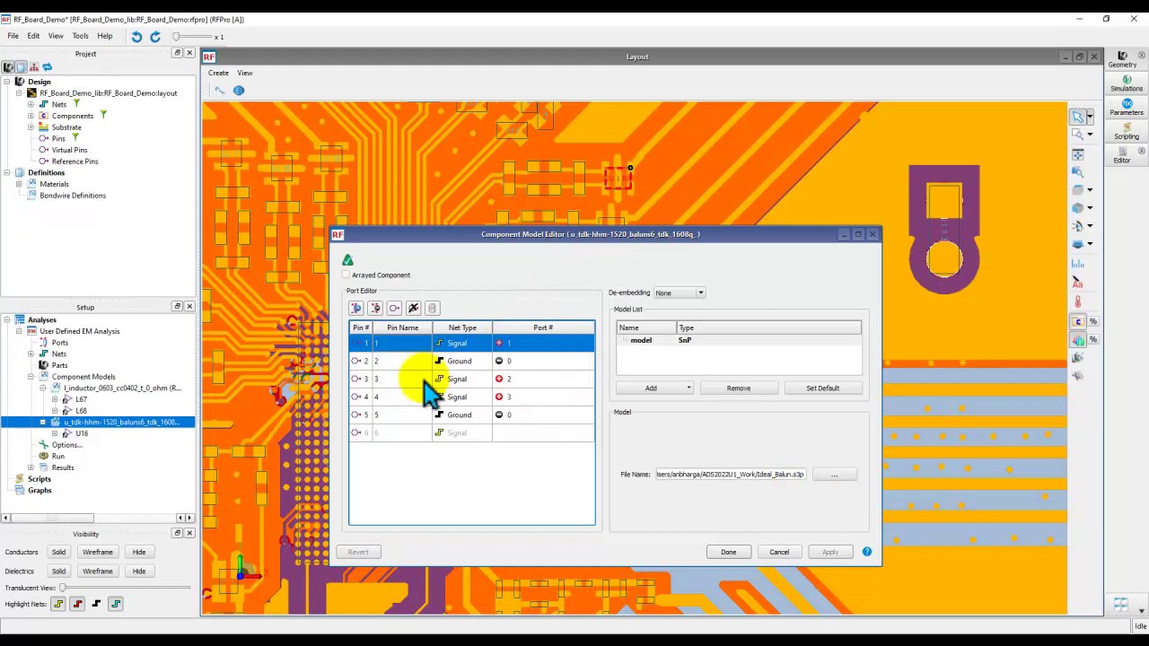
Step: Review the port numbers assigned to pins 3 and 4, then pins 1 and 2
click(386, 381)
click(511, 383)
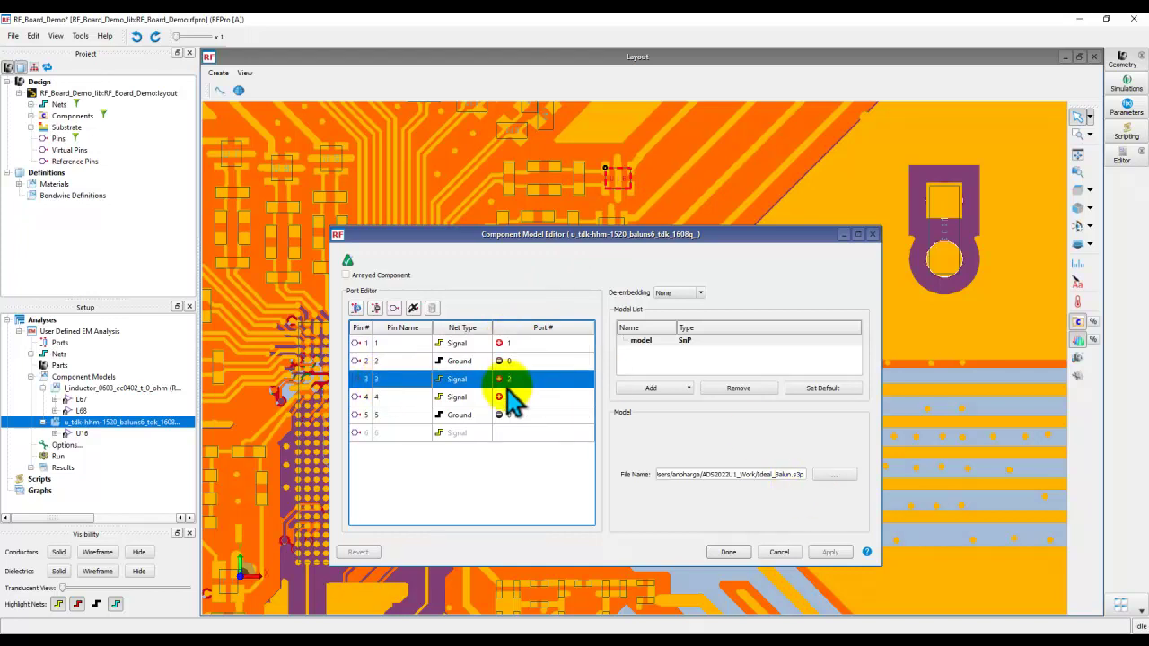
click(386, 396)
click(513, 398)
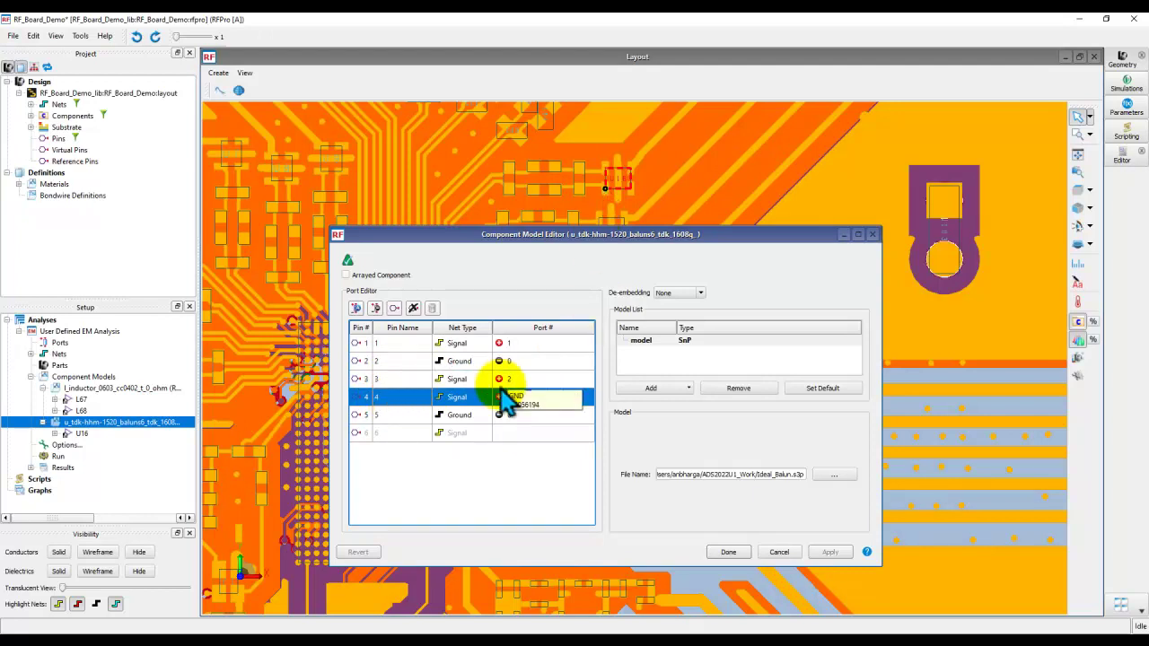
click(793, 476)
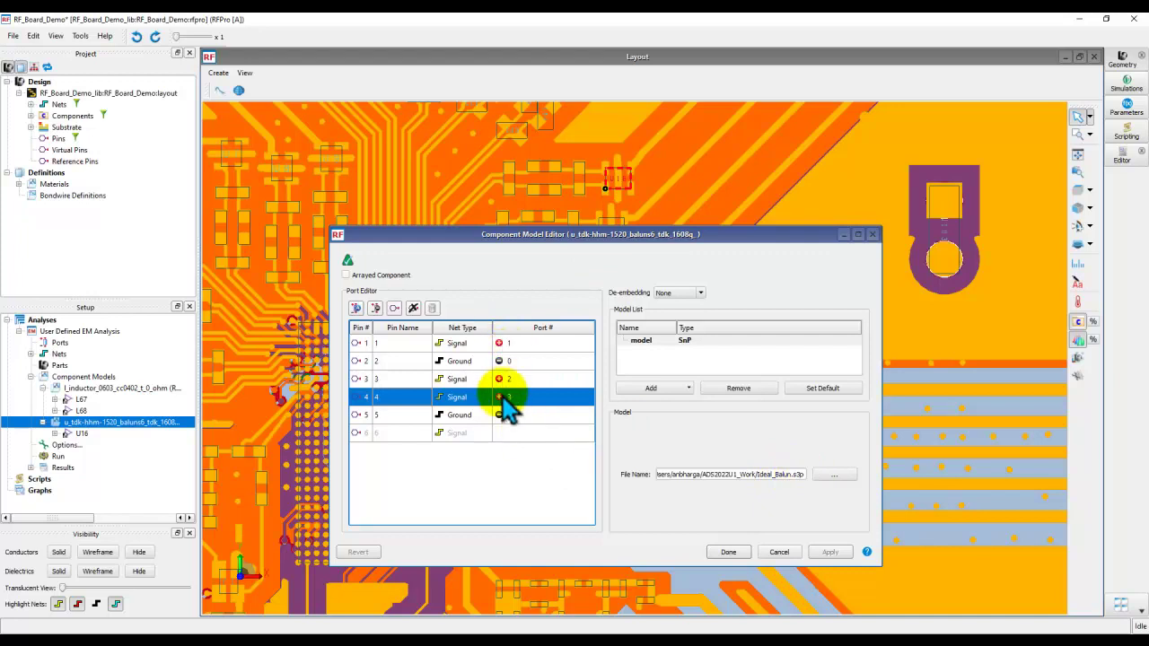
click(473, 441)
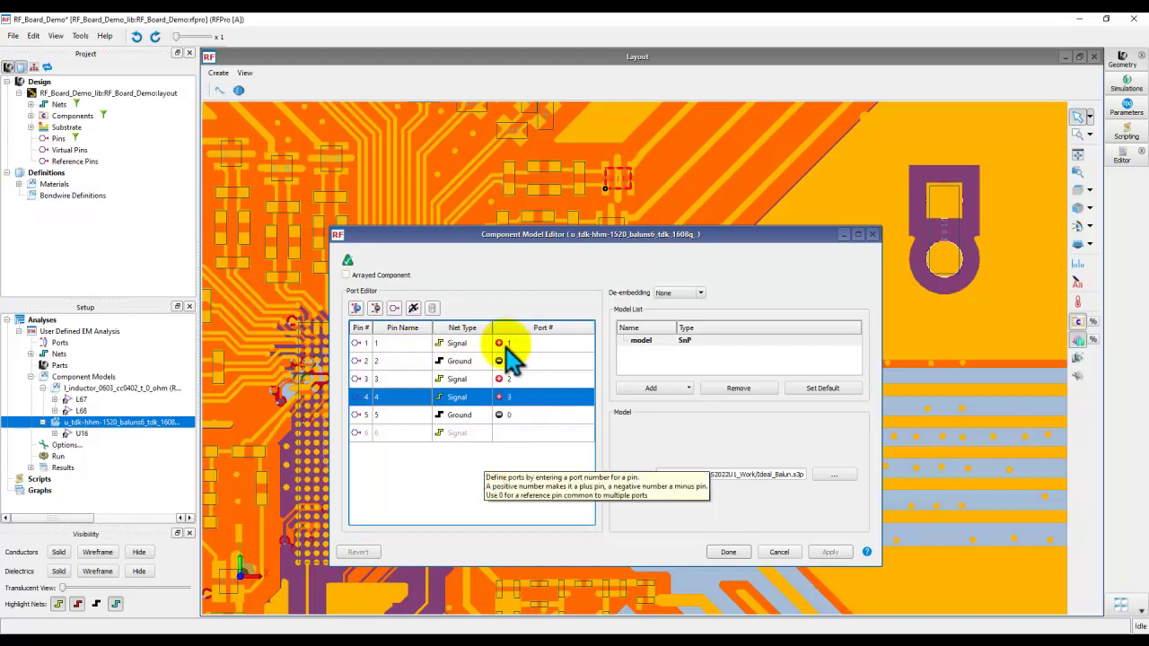
click(395, 344)
click(395, 363)
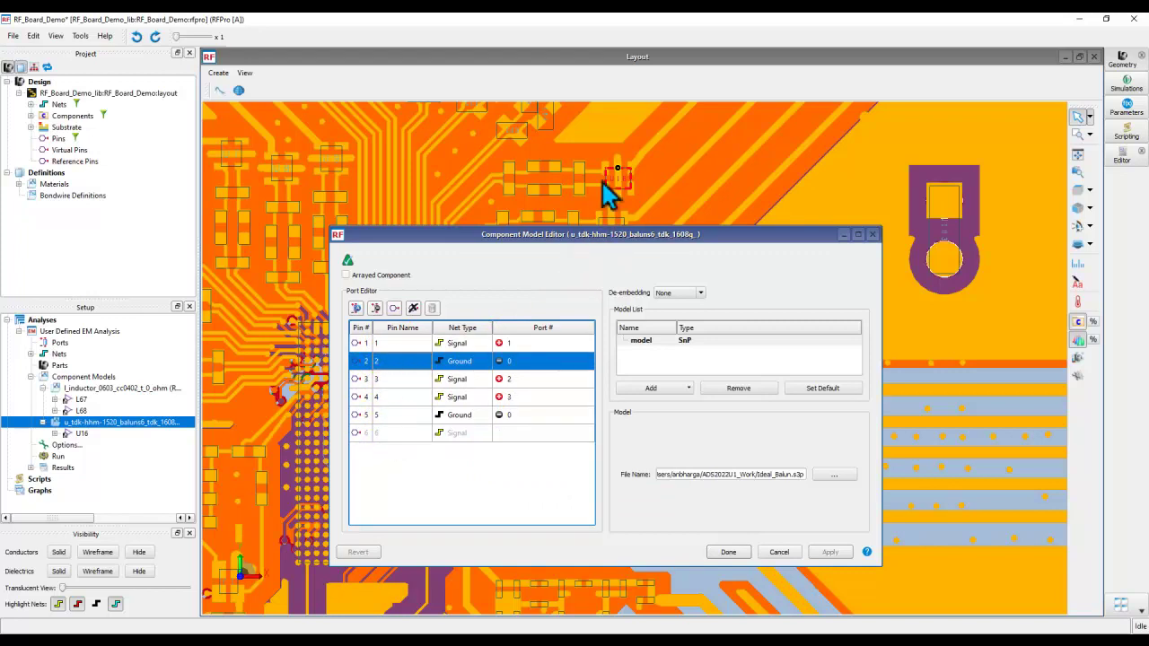
Step: Change pin 1's port number to 2
click(520, 342)
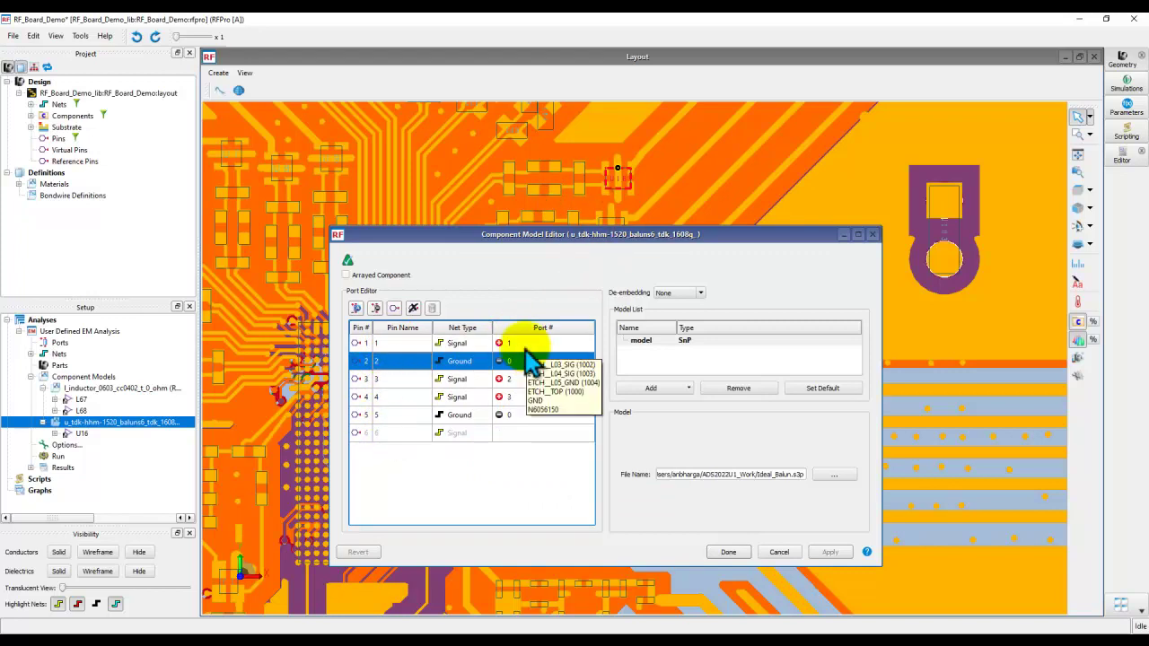
click(530, 362)
click(516, 344)
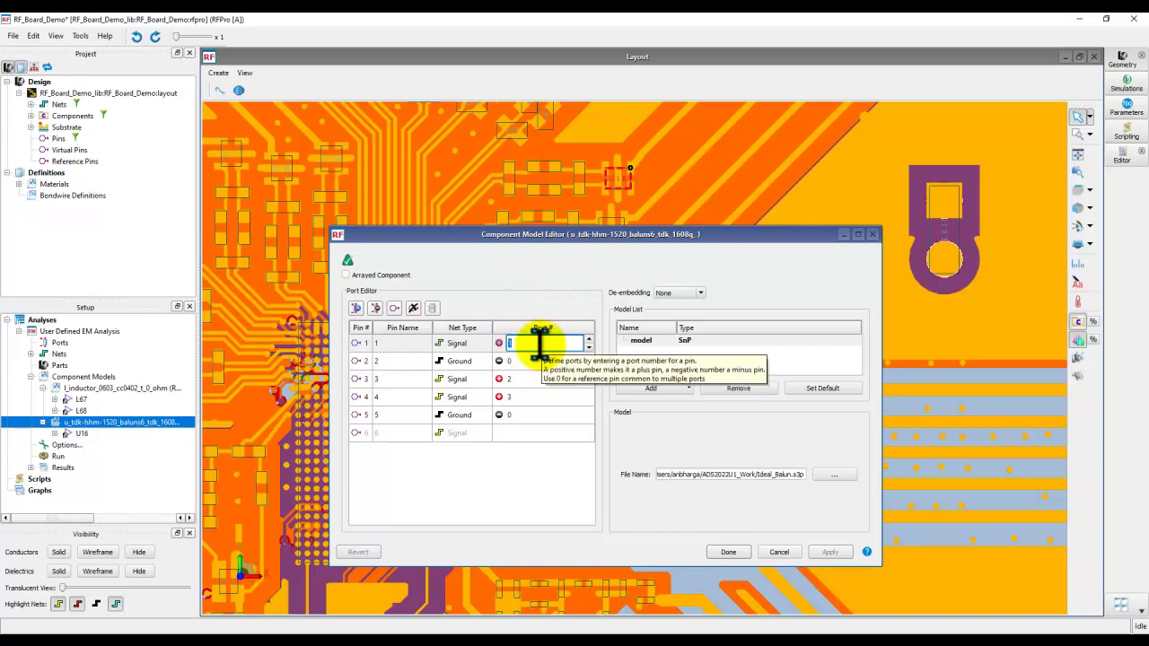
text(2)
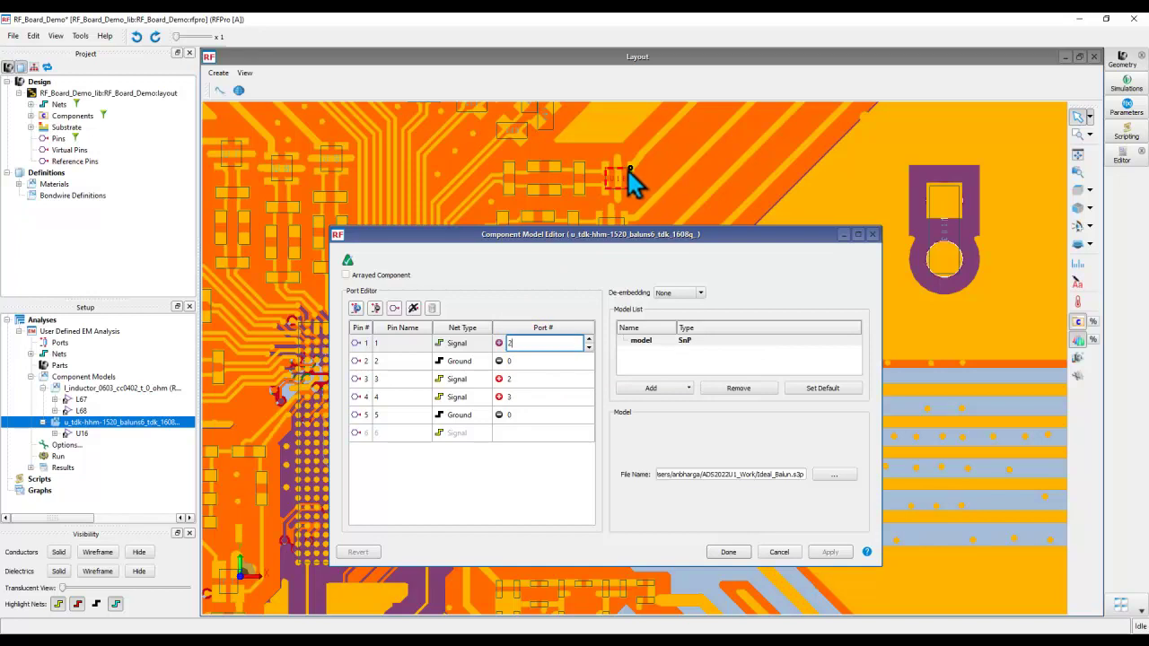
click(525, 500)
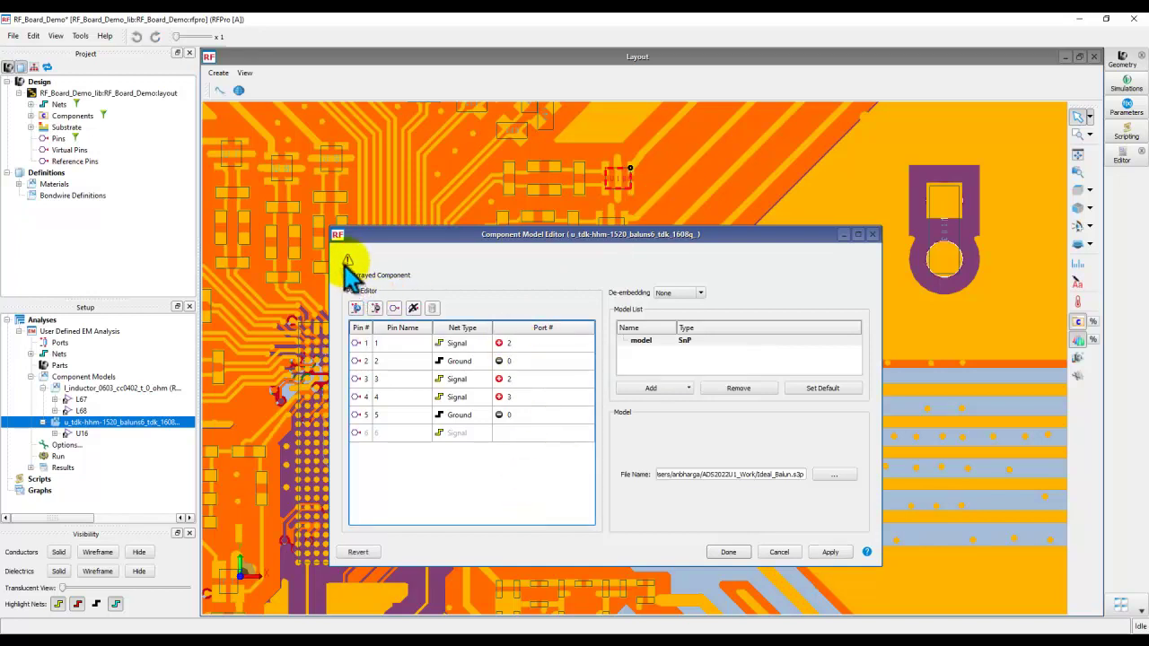
Step: Set pin 3's port number to 3, correcting an initial entry of 1
mouse_move(346, 263)
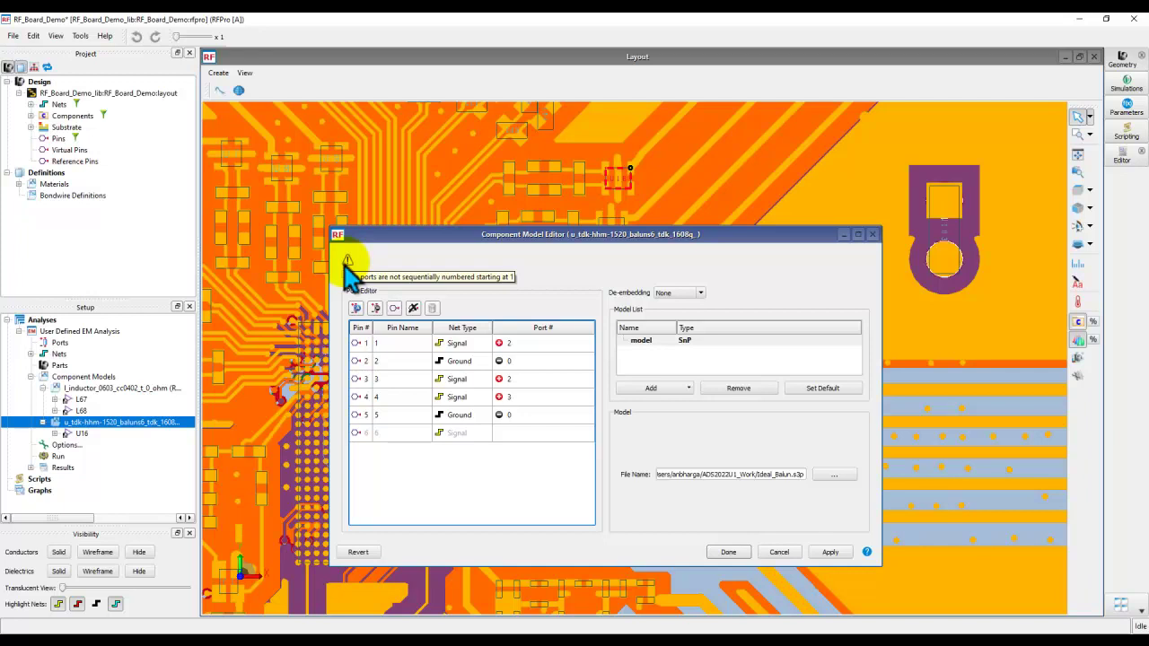
click(517, 382)
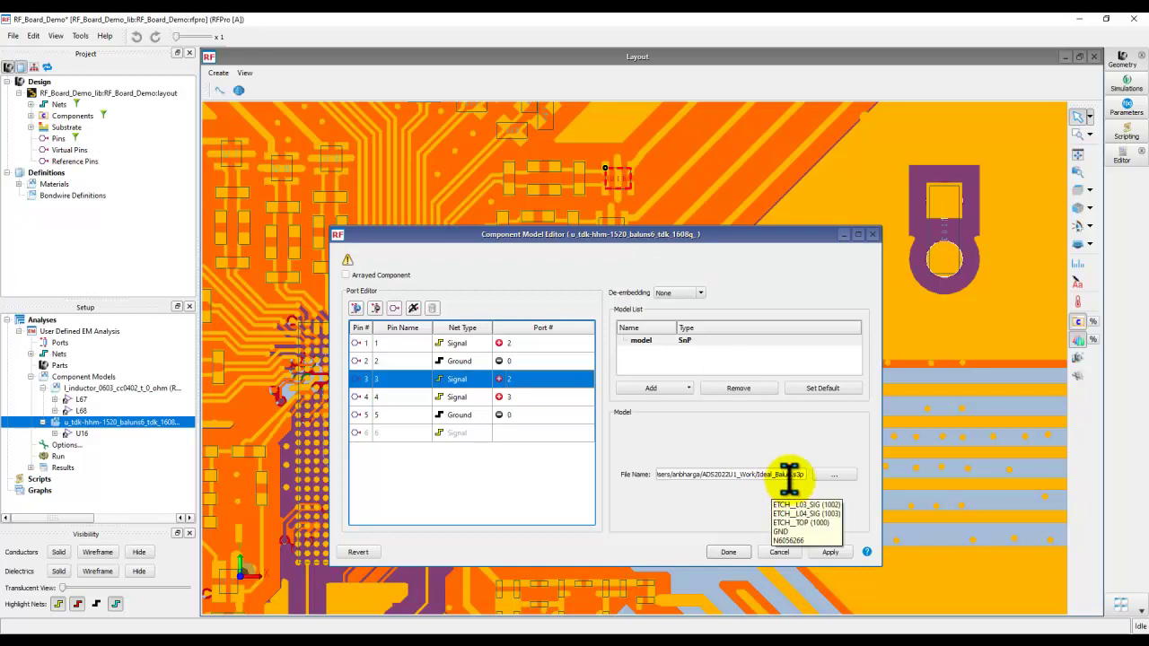
click(513, 379)
text(1)
click(524, 461)
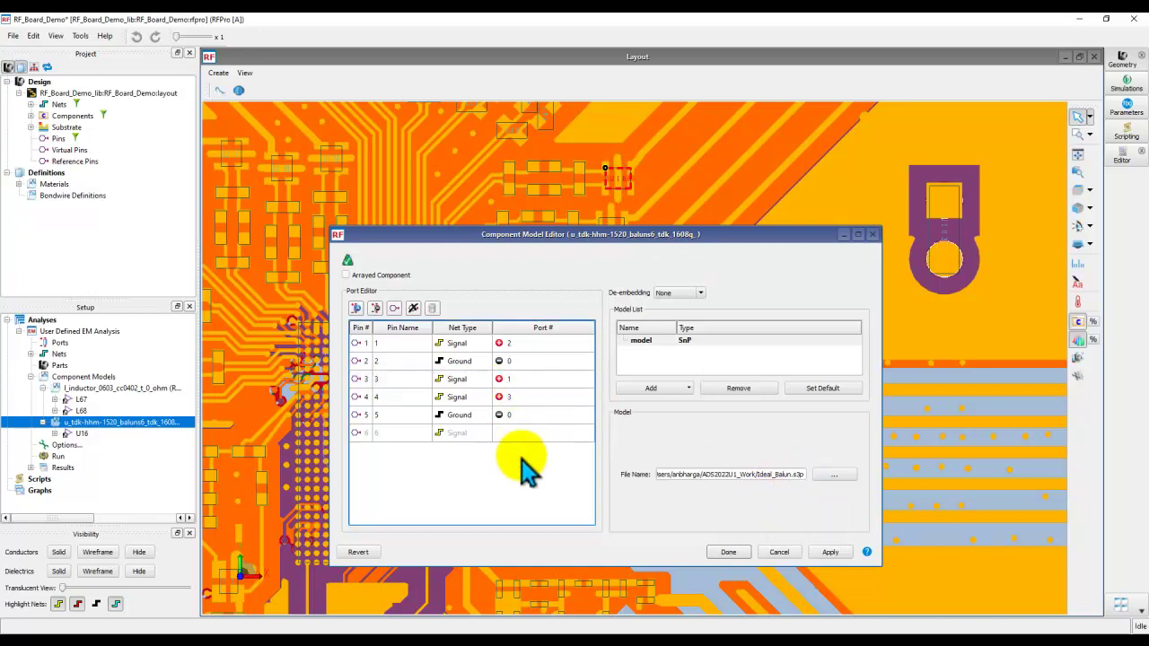
click(521, 380)
click(518, 378)
text(3)
click(410, 403)
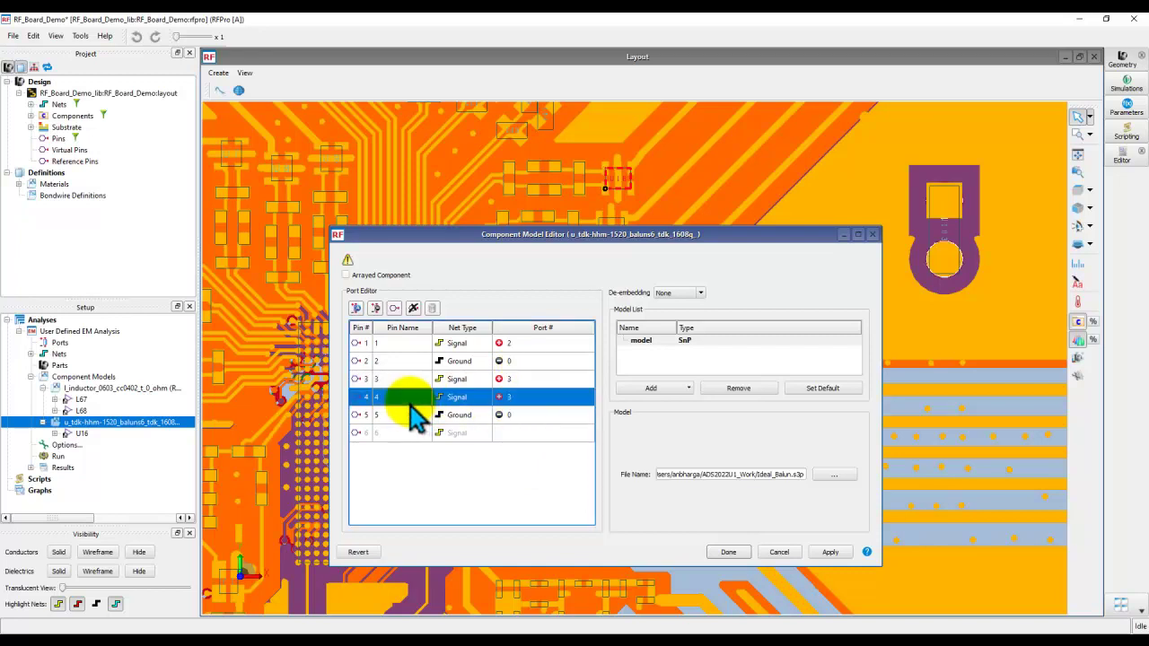
Step: Set pin 4's port number to 1 and close the editor with Done
click(516, 398)
text(1)
click(526, 505)
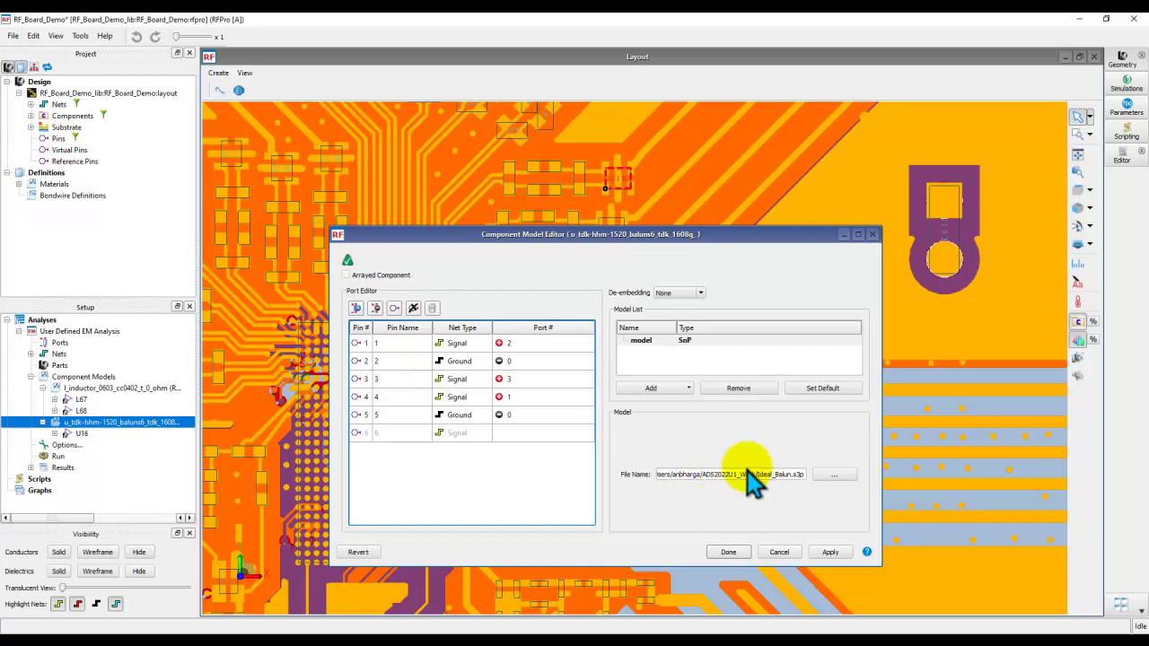
click(726, 557)
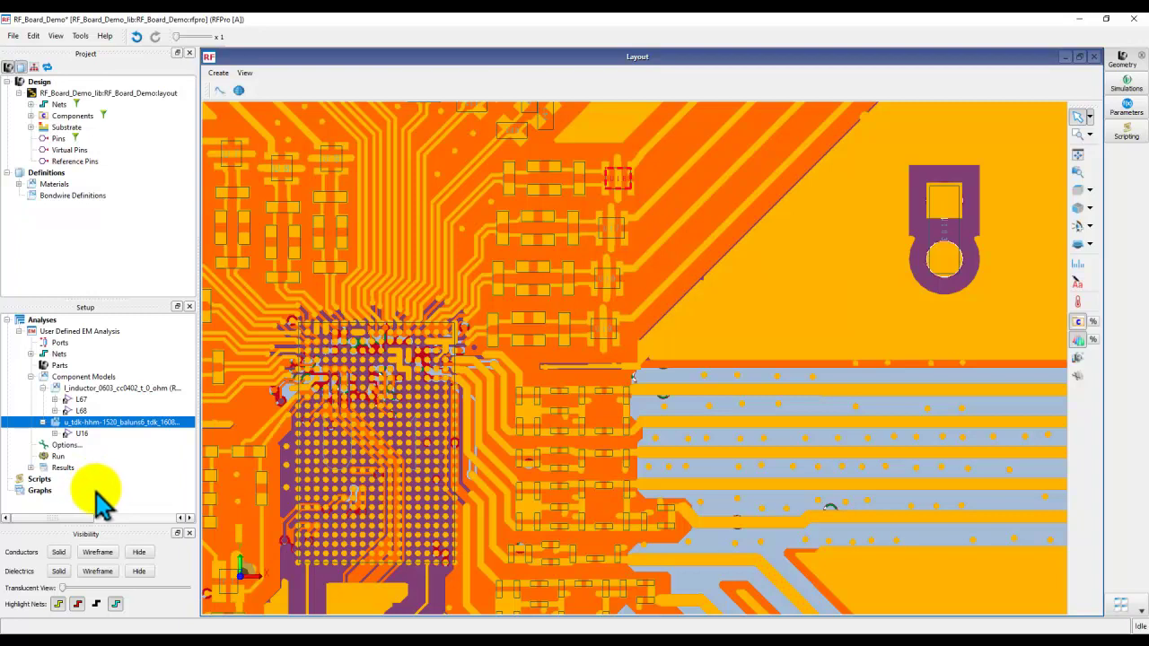
Step: Select the l_inductor_0603_cc0402_t_0_ohm model, zoom in on the board, and highlight L67 and L68
click(42, 422)
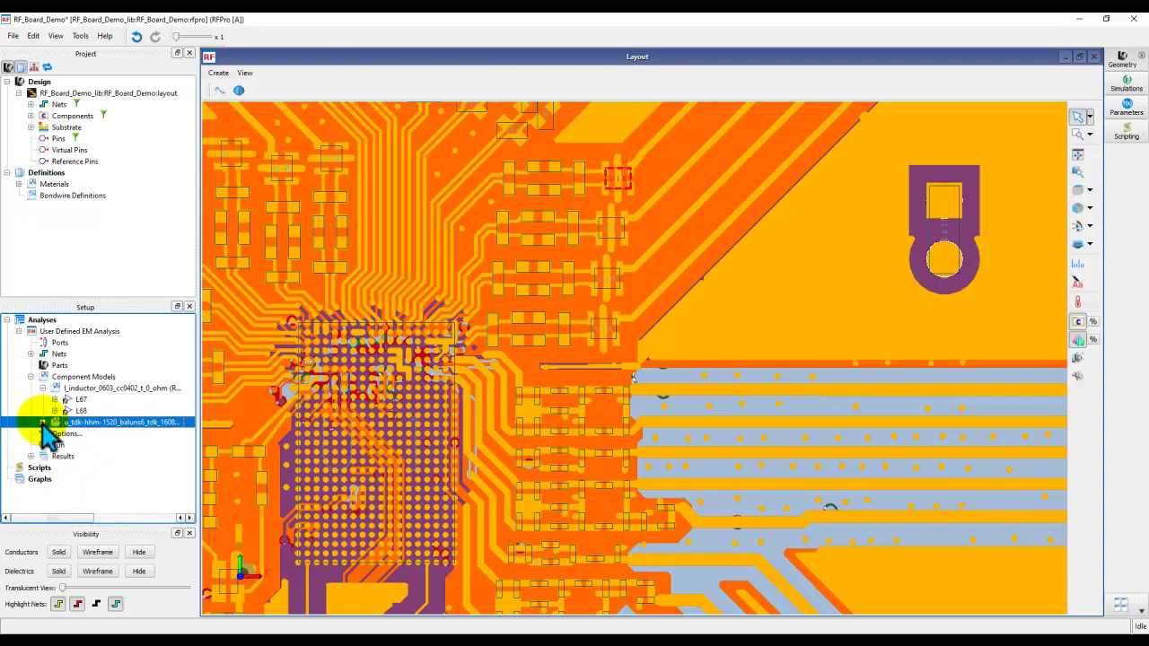
click(109, 391)
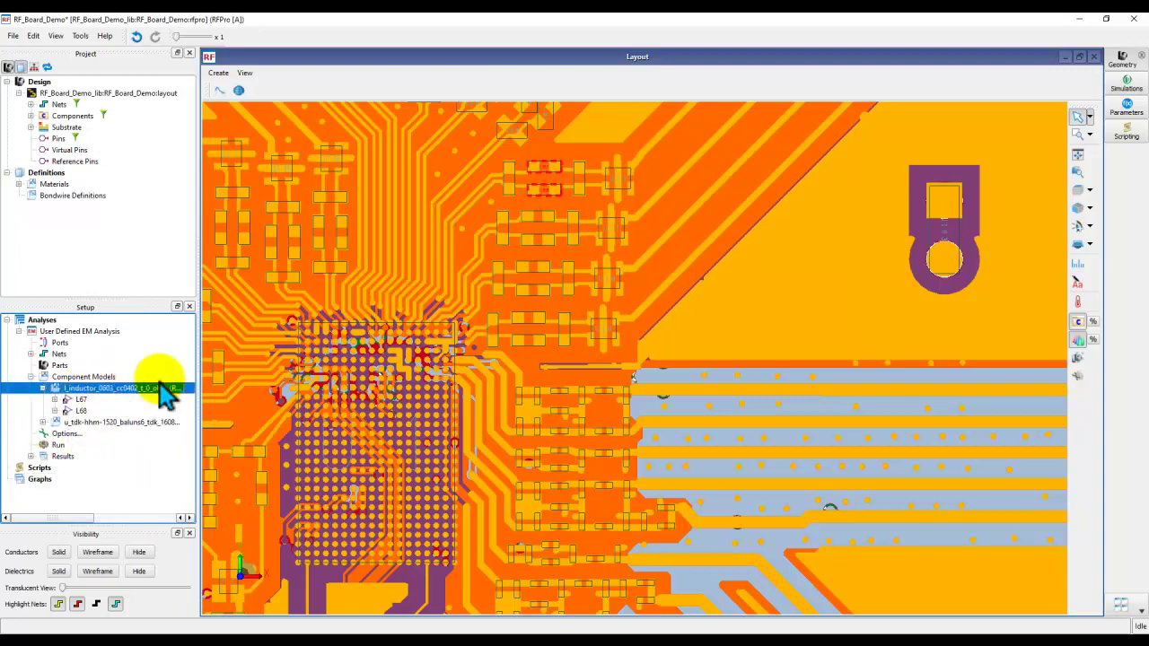
scroll(537, 216, up, 2)
middle_drag(537, 216, 530, 263)
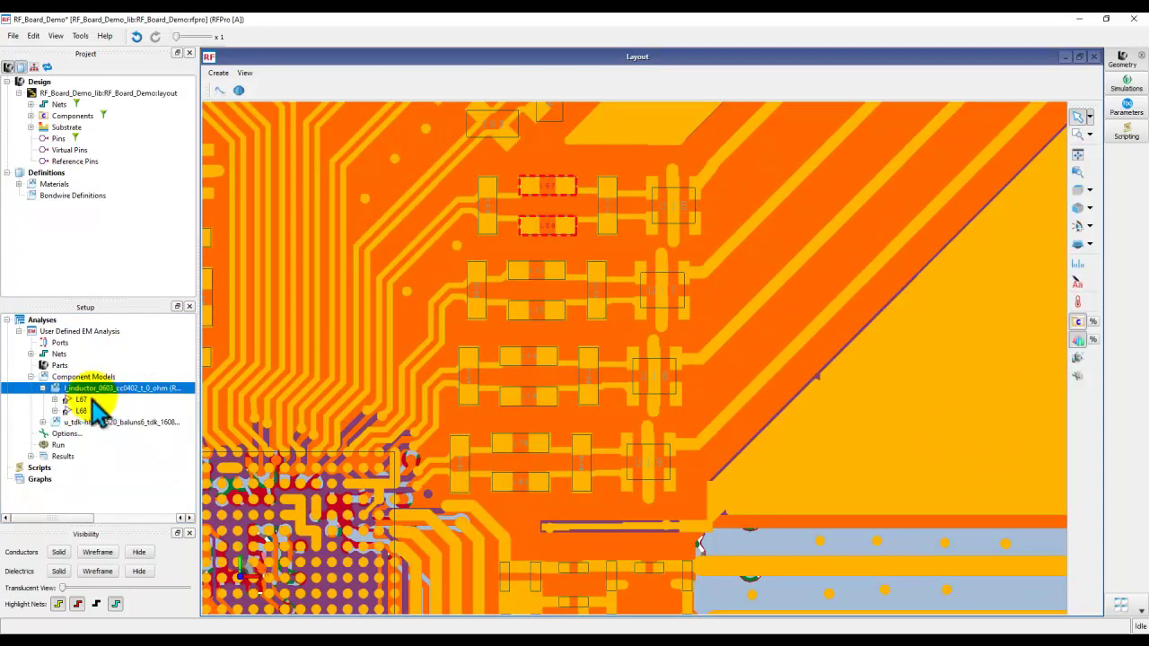
click(134, 386)
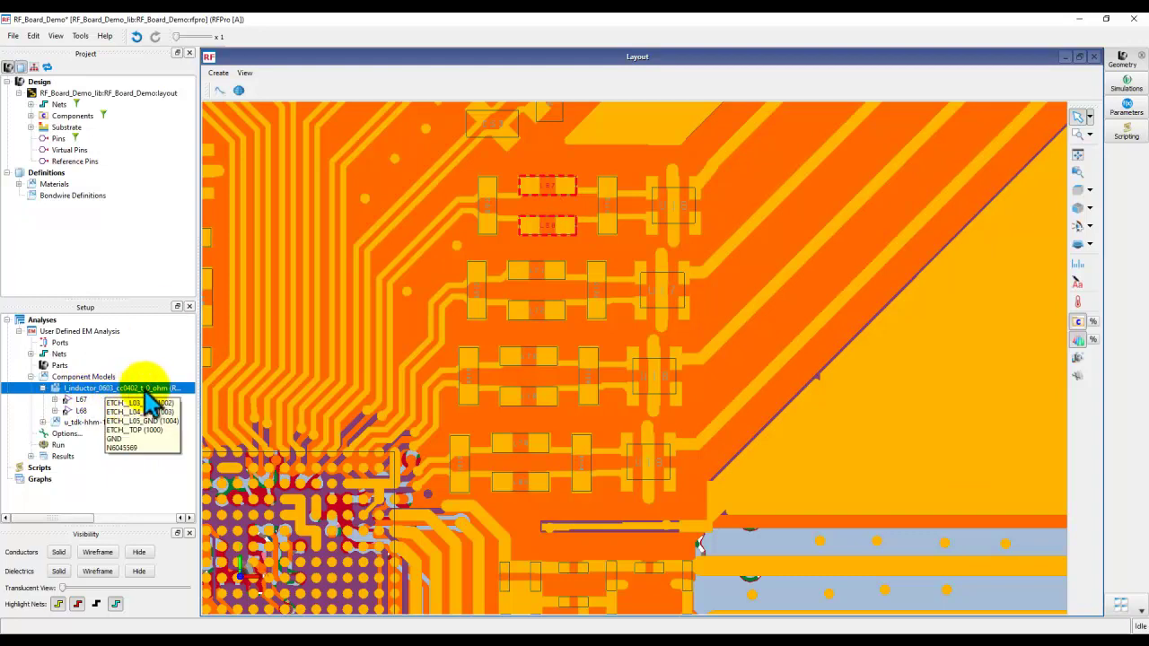
click(81, 400)
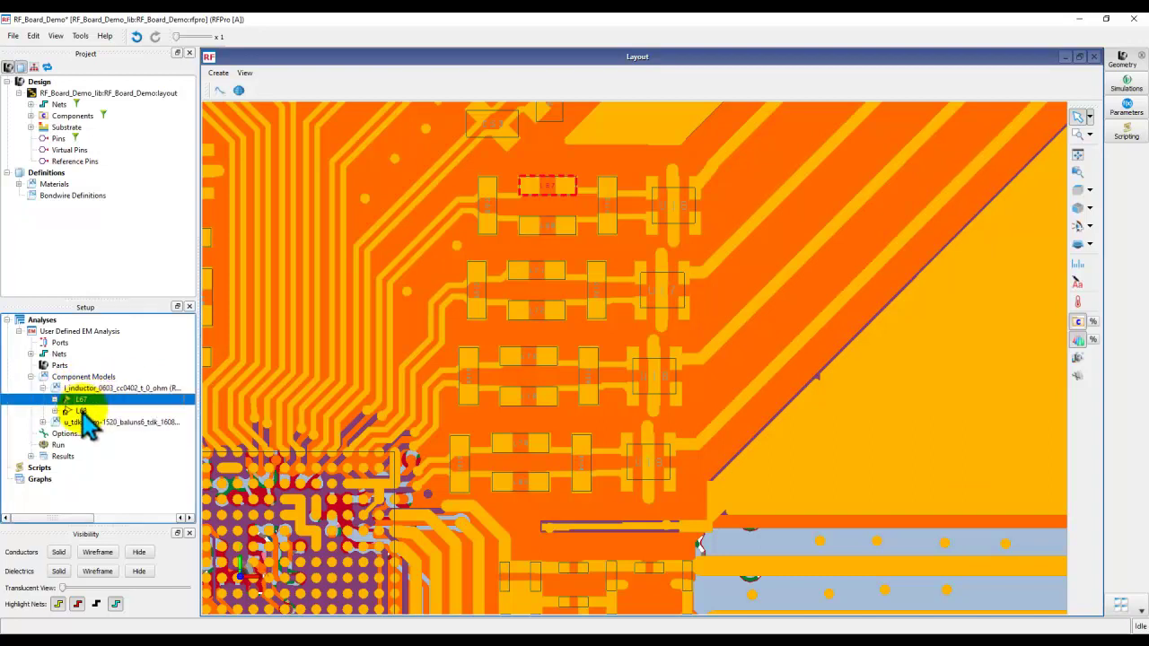
click(81, 411)
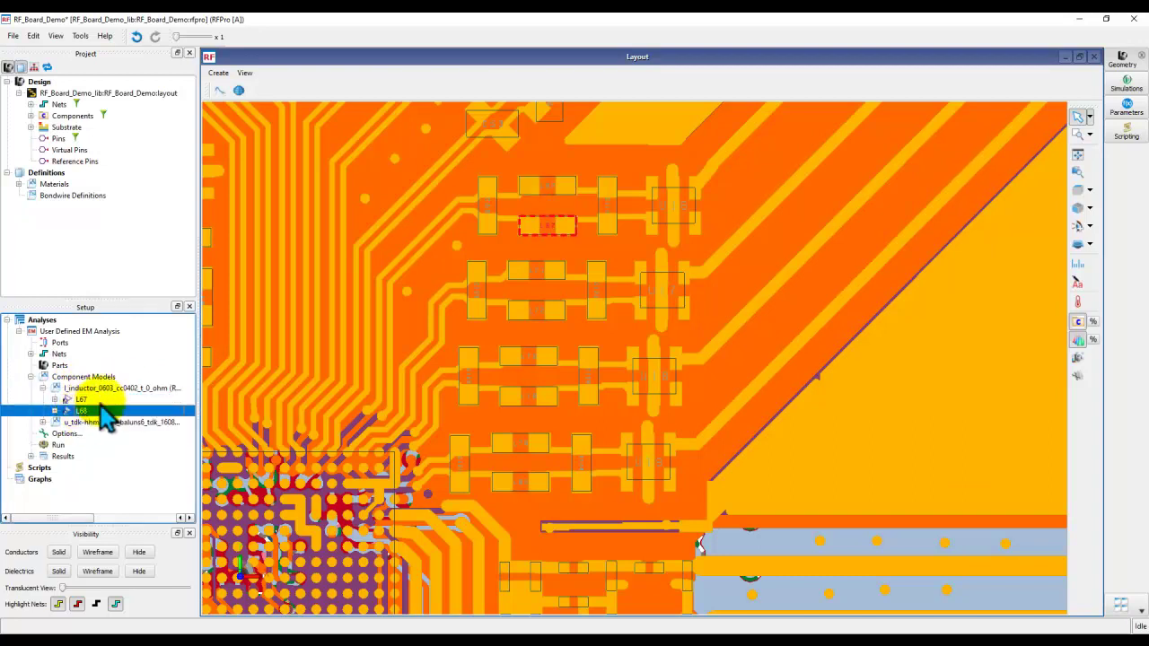
click(120, 389)
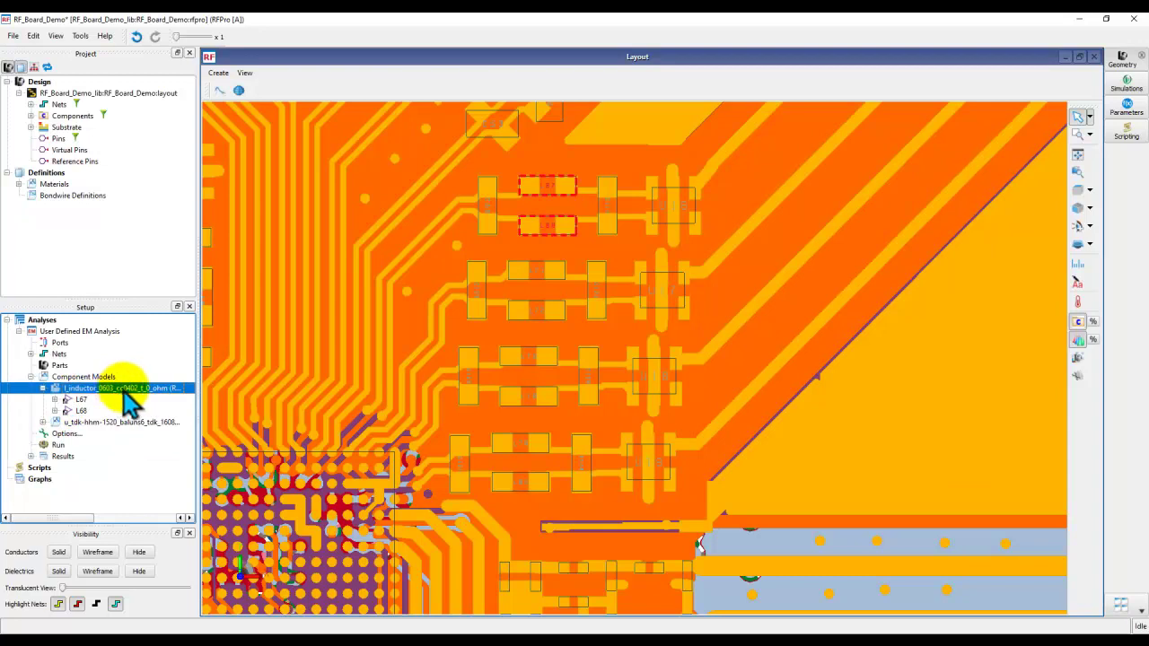
Step: Open the inductor group's model settings, review L67 and L68, and close it unchanged
double_click(120, 390)
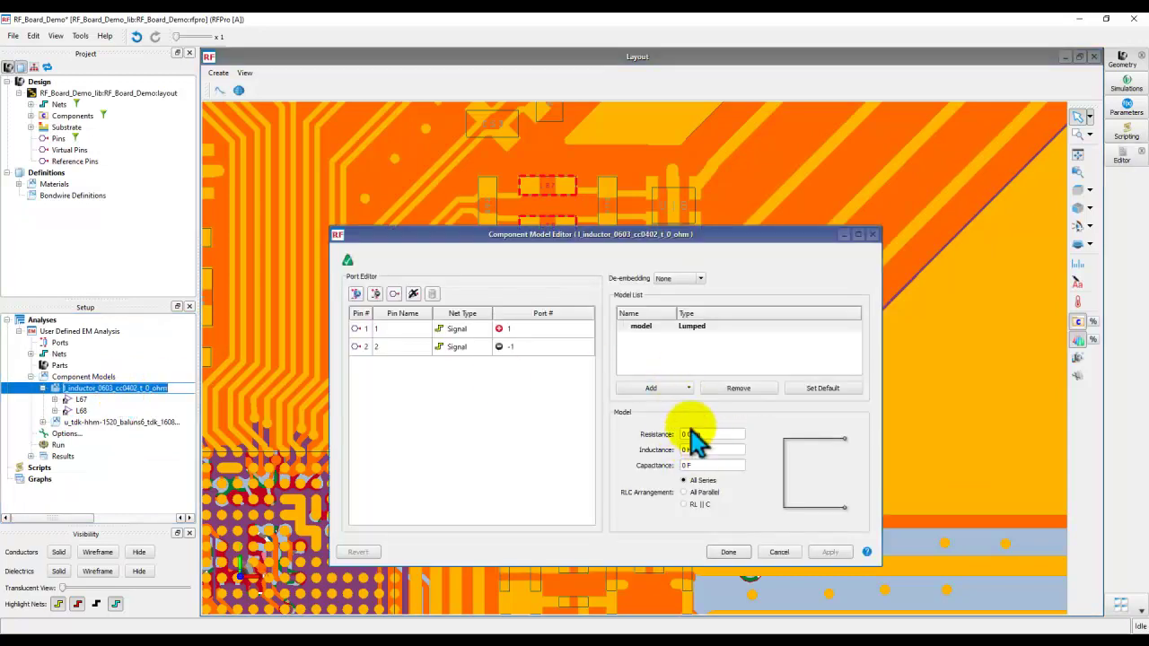
click(77, 400)
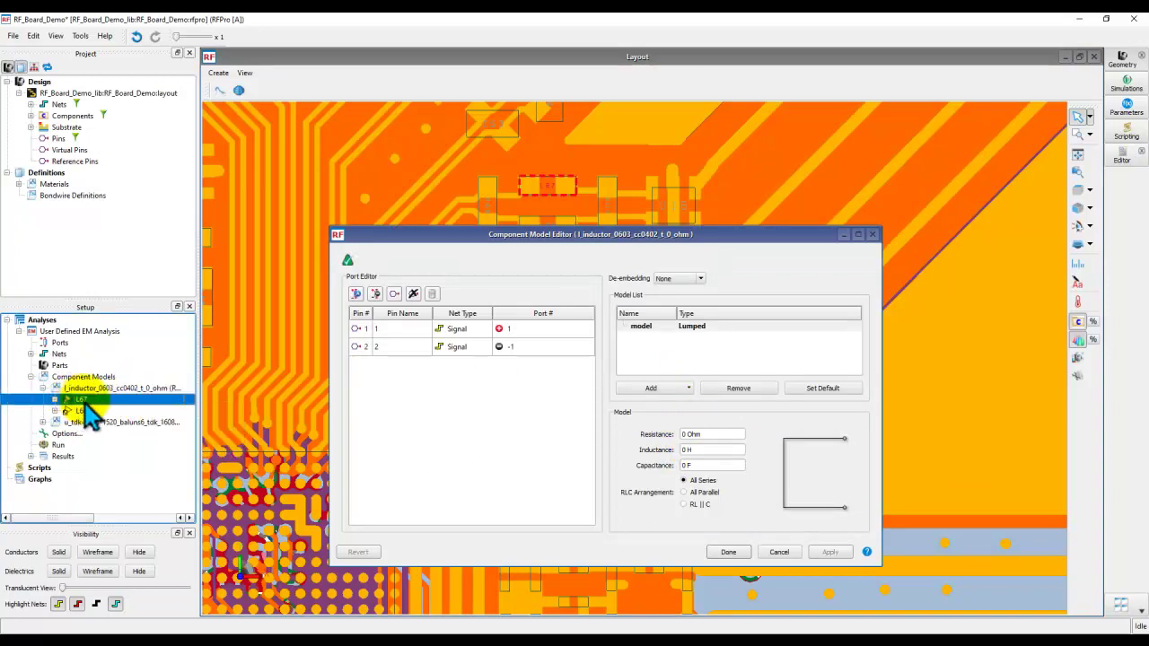
click(82, 411)
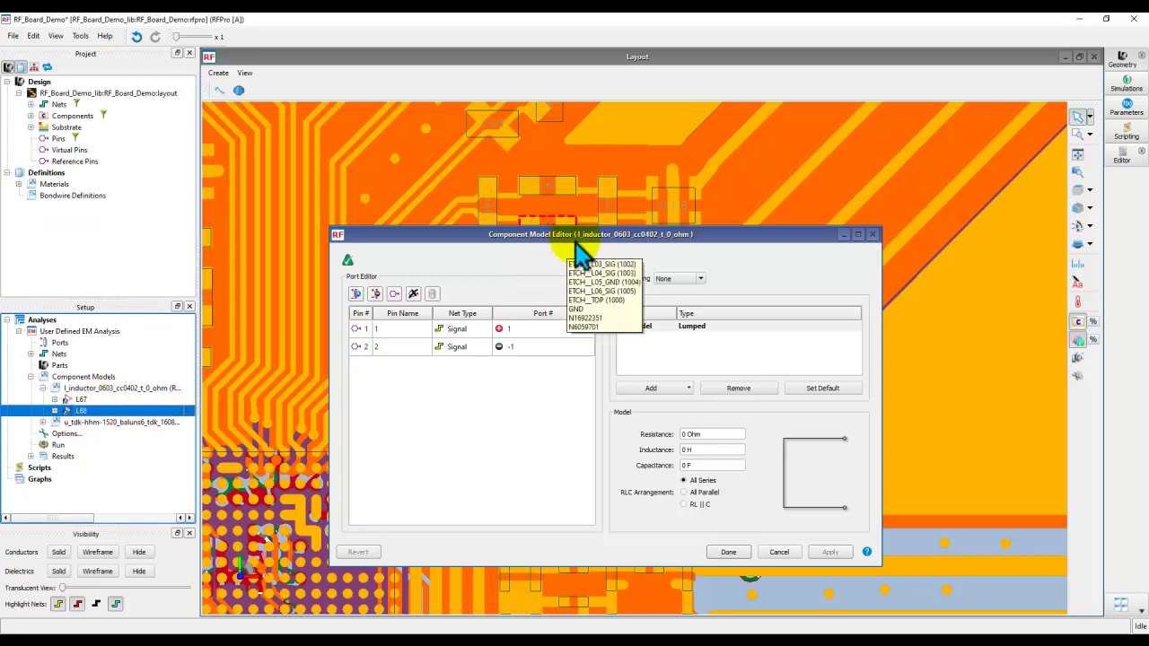
click(726, 551)
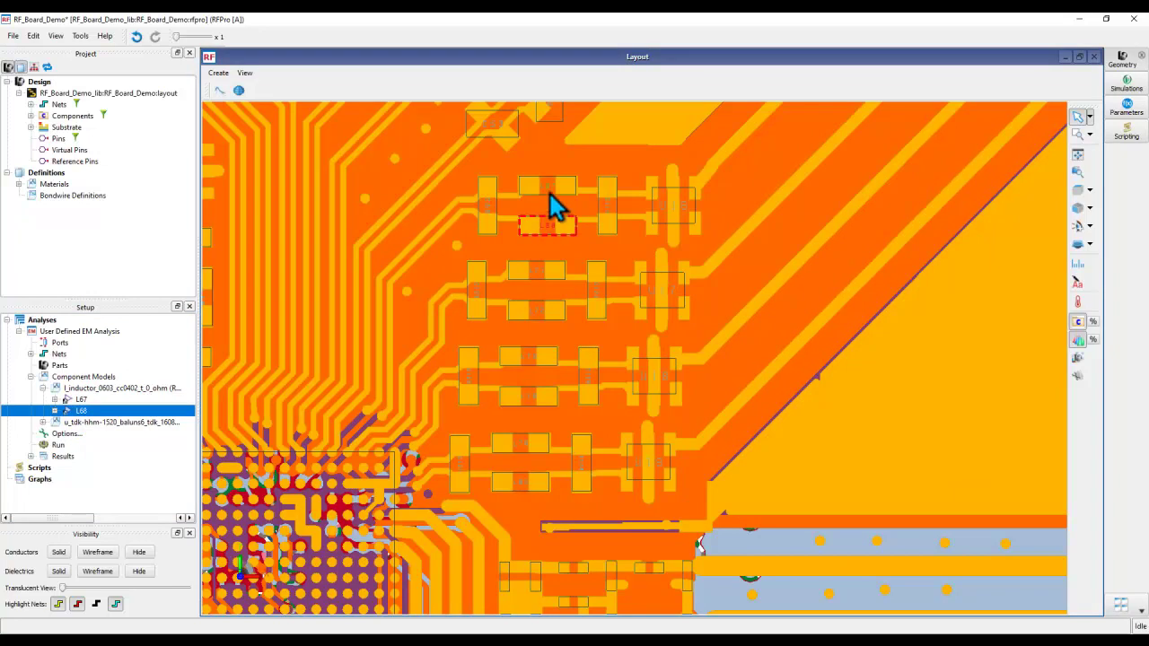
Step: Drag L68 from the Project tree onto Component Models in the Setup tree
click(545, 192)
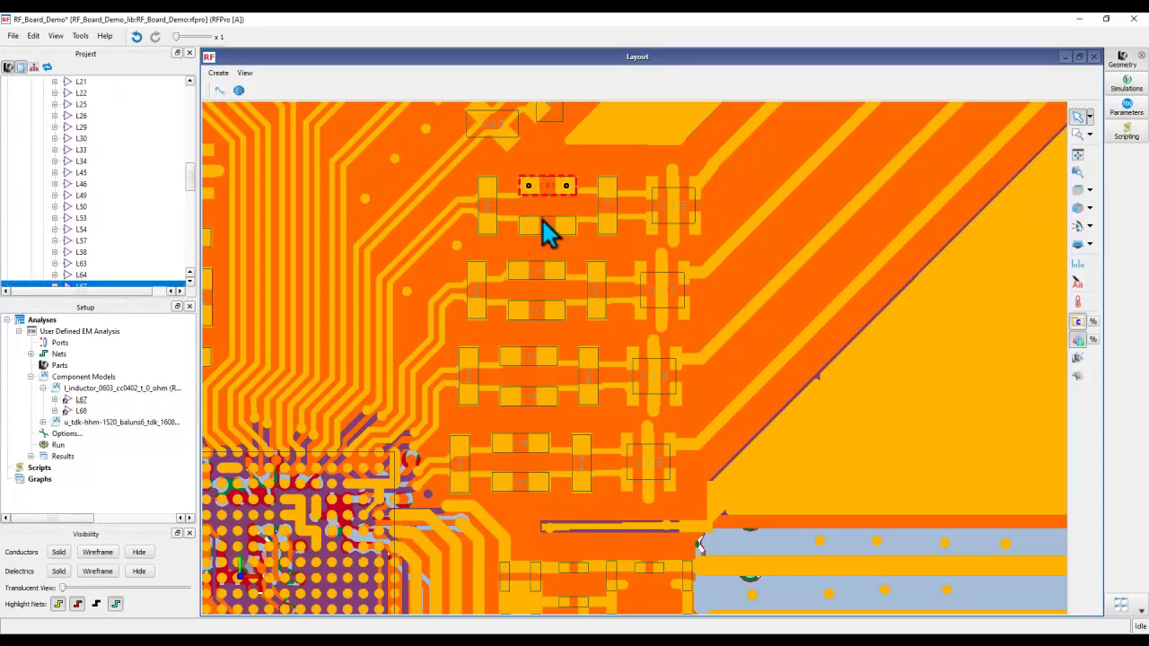
click(81, 411)
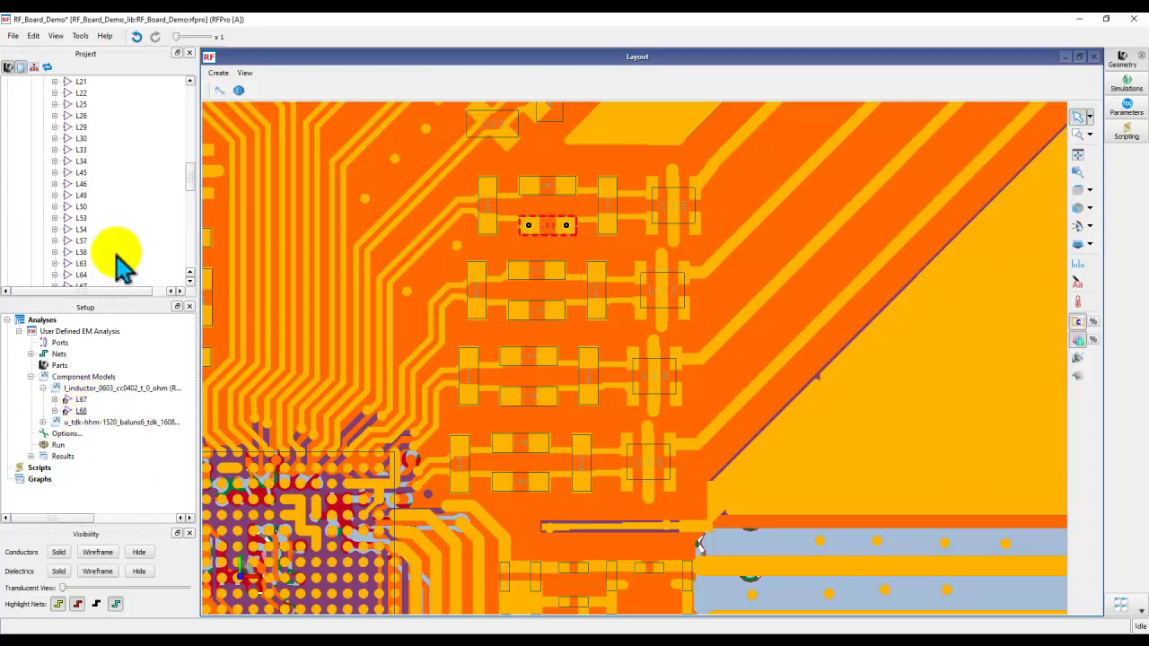
scroll(132, 242, down, 1)
scroll(132, 242, down, 2)
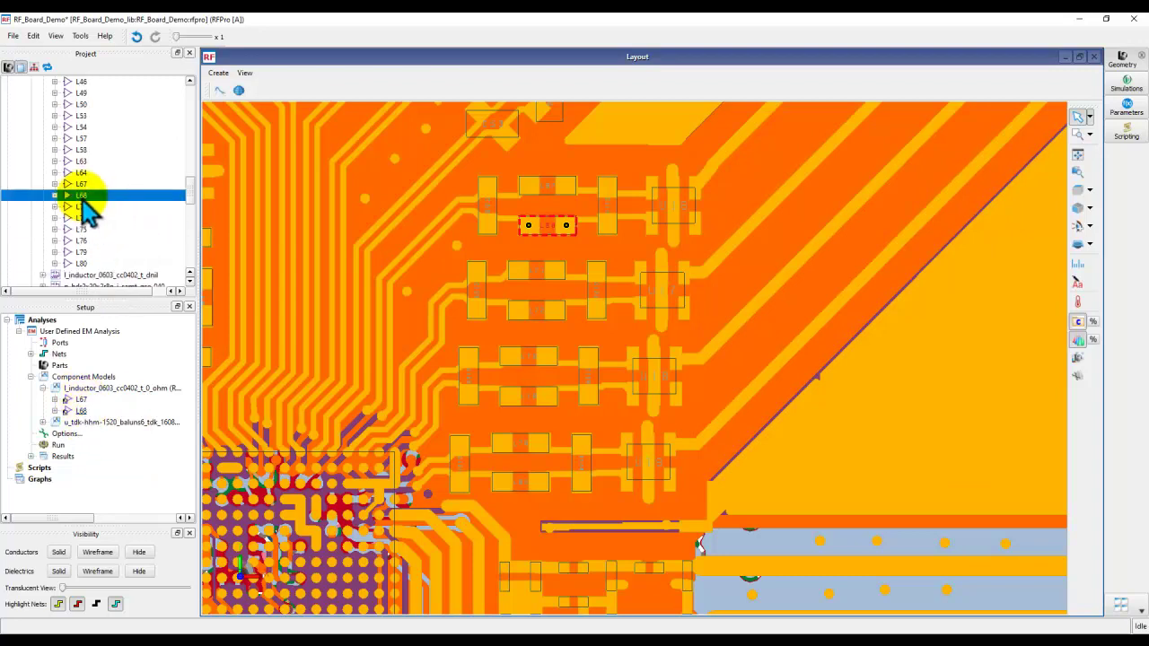
drag(82, 197, 106, 377)
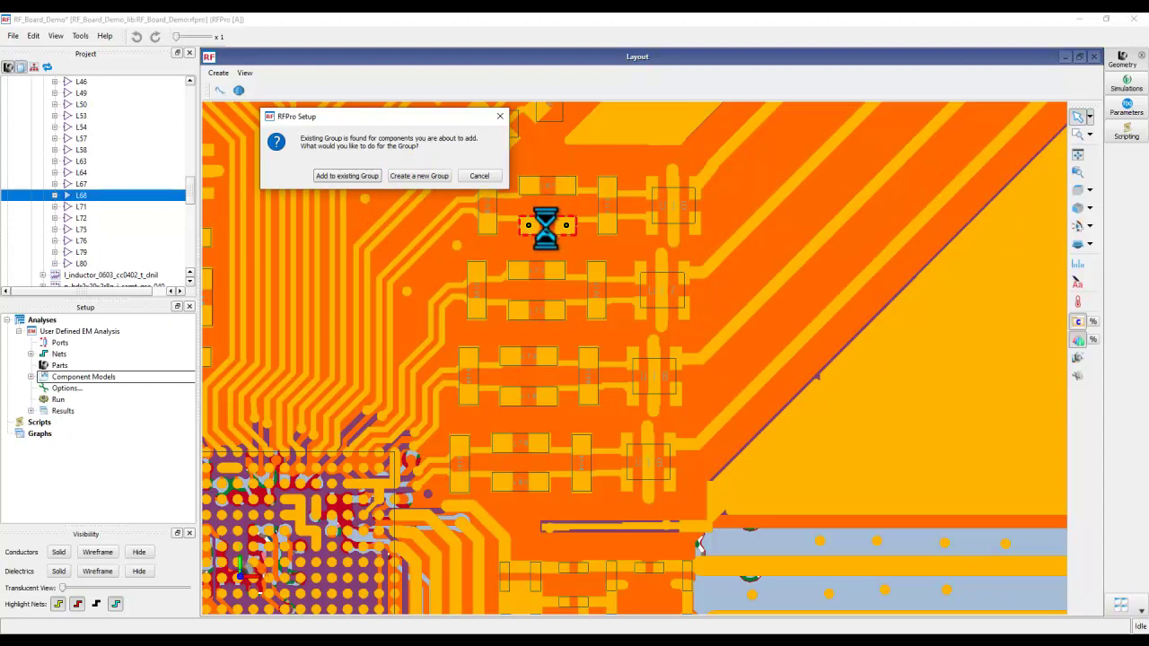
Step: Put L68 in a new _2 inductor group and delete it from the original inductor model
click(338, 176)
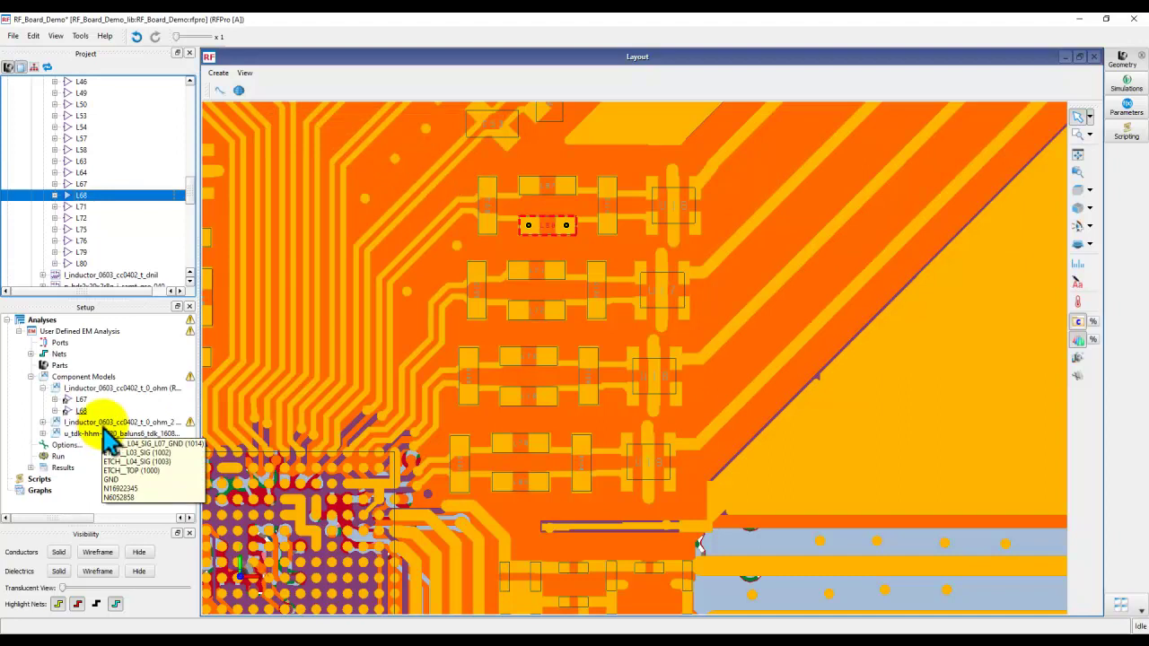
click(42, 422)
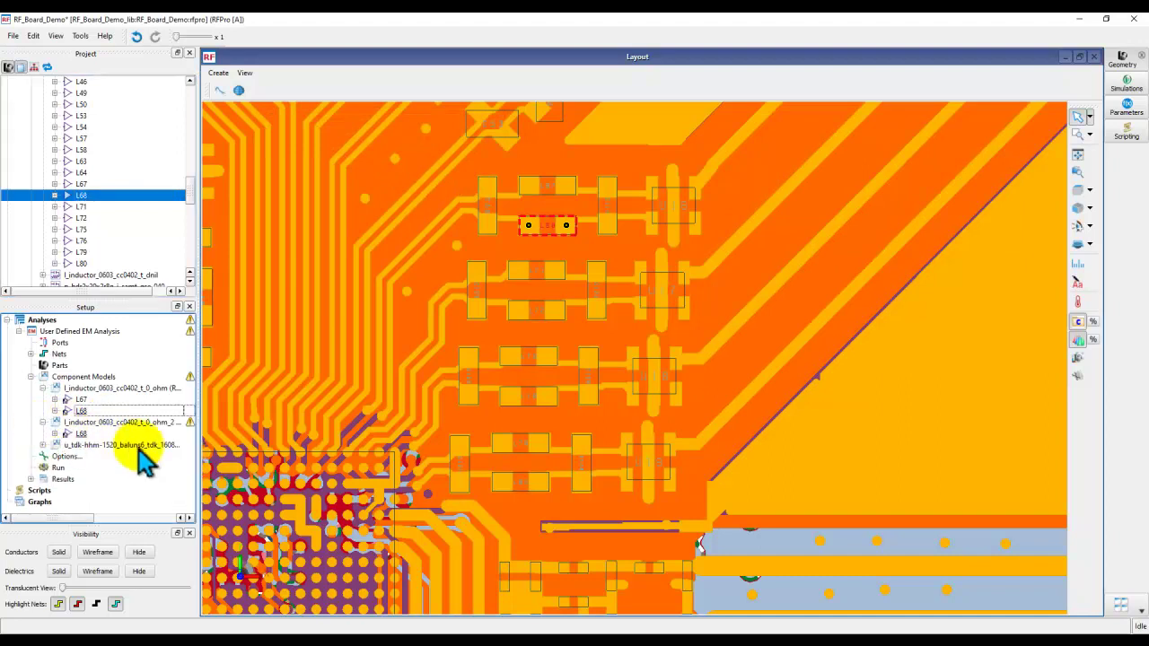
click(79, 411)
right_click(79, 412)
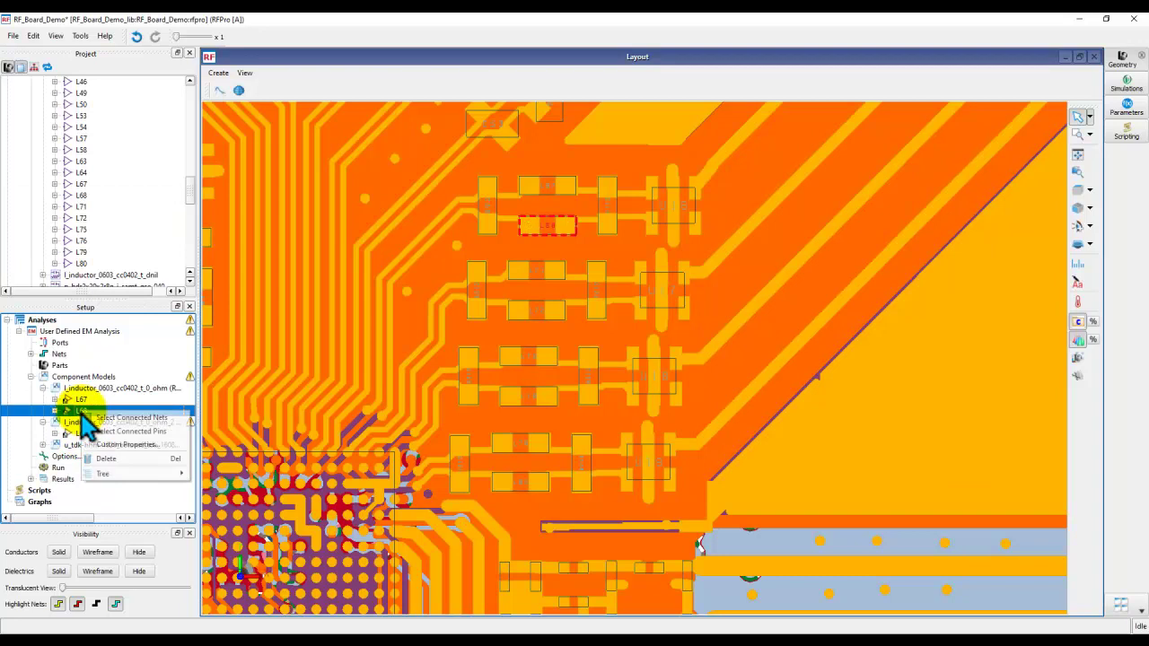
click(119, 459)
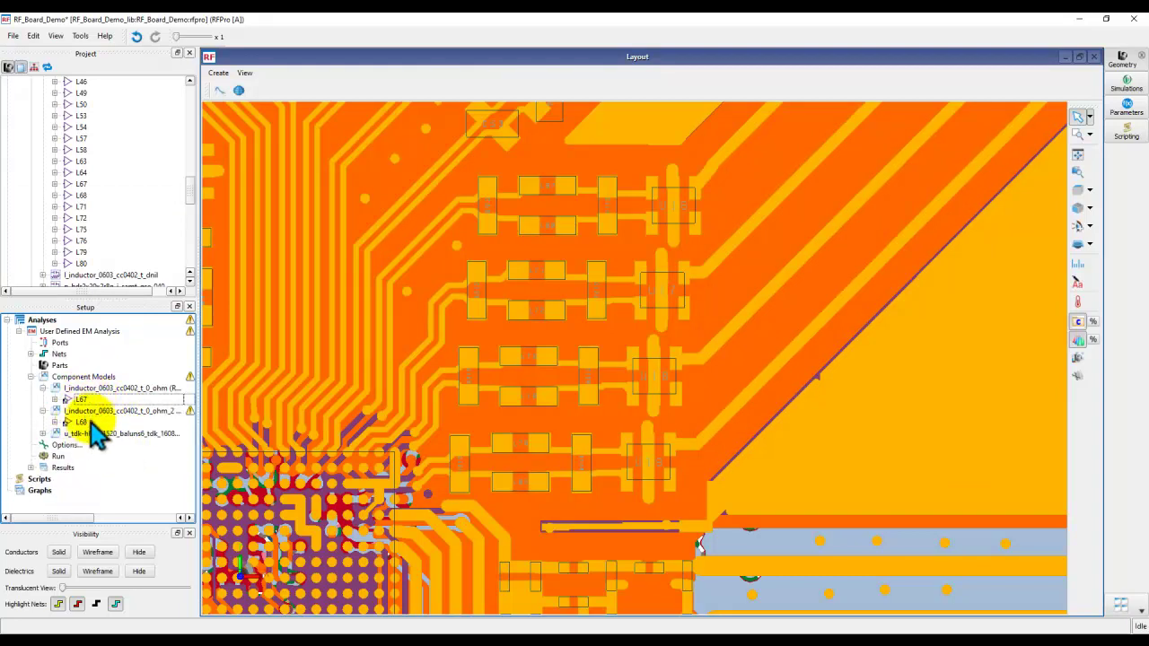
Step: Add a lumped RLC model with 10 Ohm resistance to the _2 inductor model and apply it
double_click(98, 412)
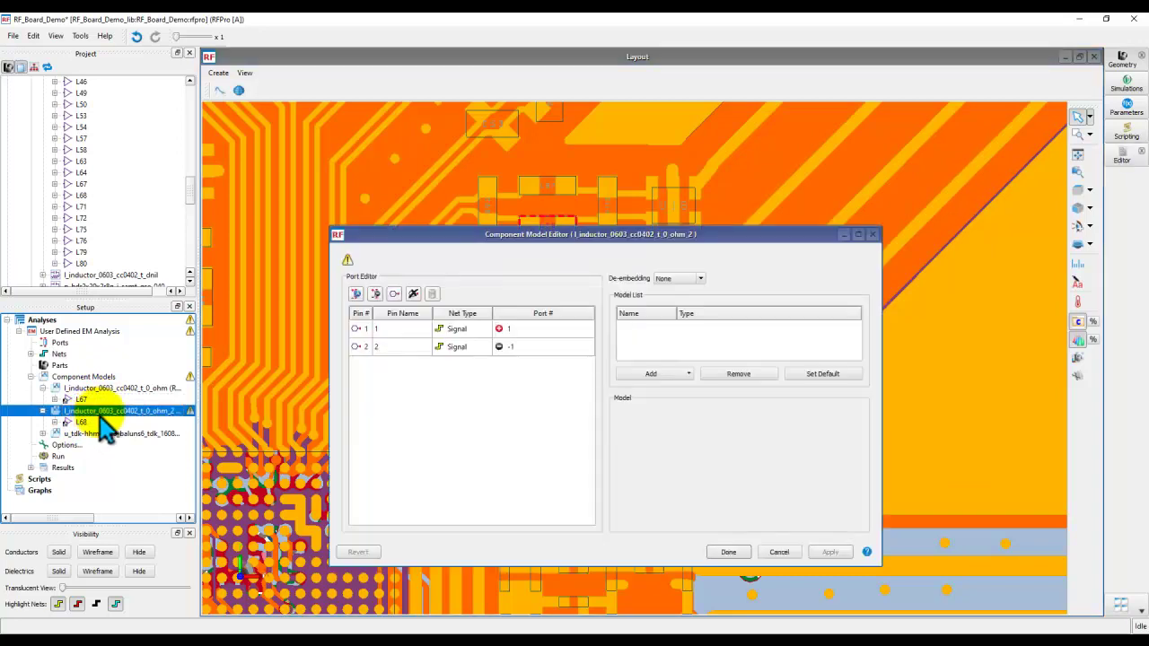
click(661, 375)
click(654, 377)
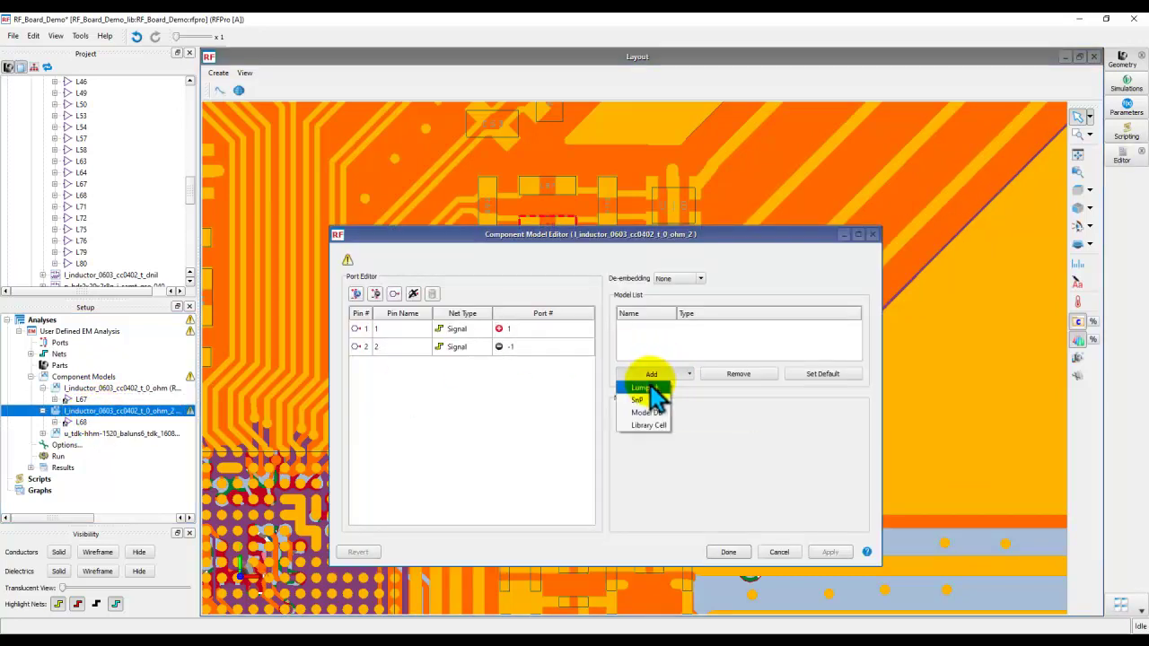
click(649, 377)
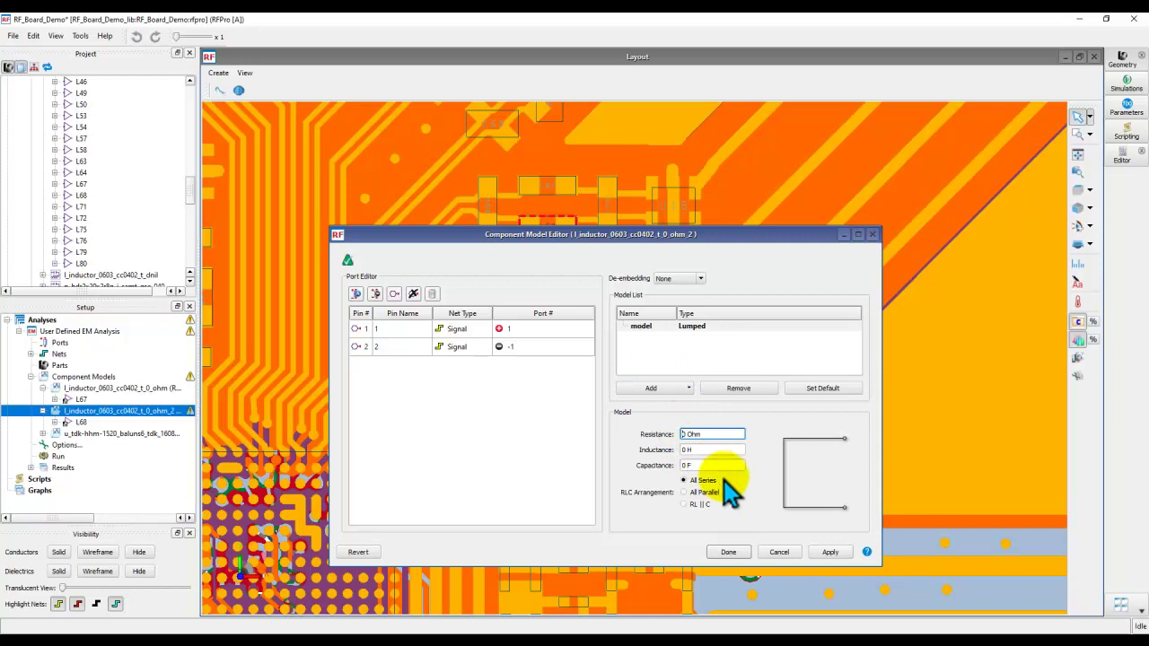
double_click(684, 449)
click(690, 435)
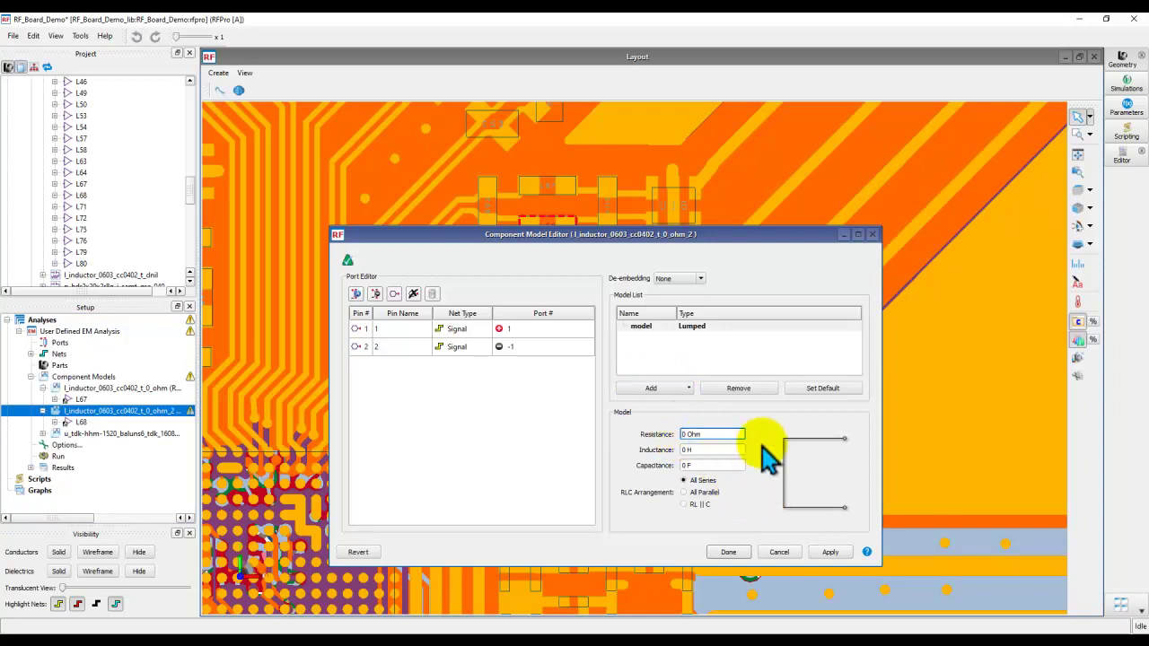
text(1)
key(Return)
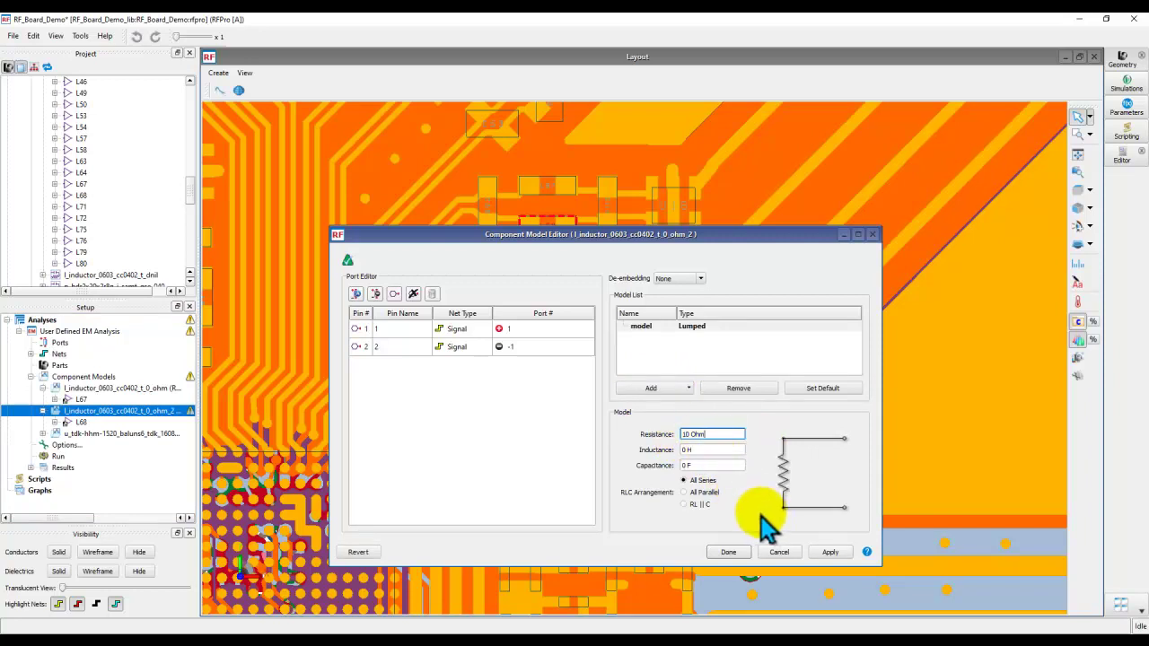
click(825, 552)
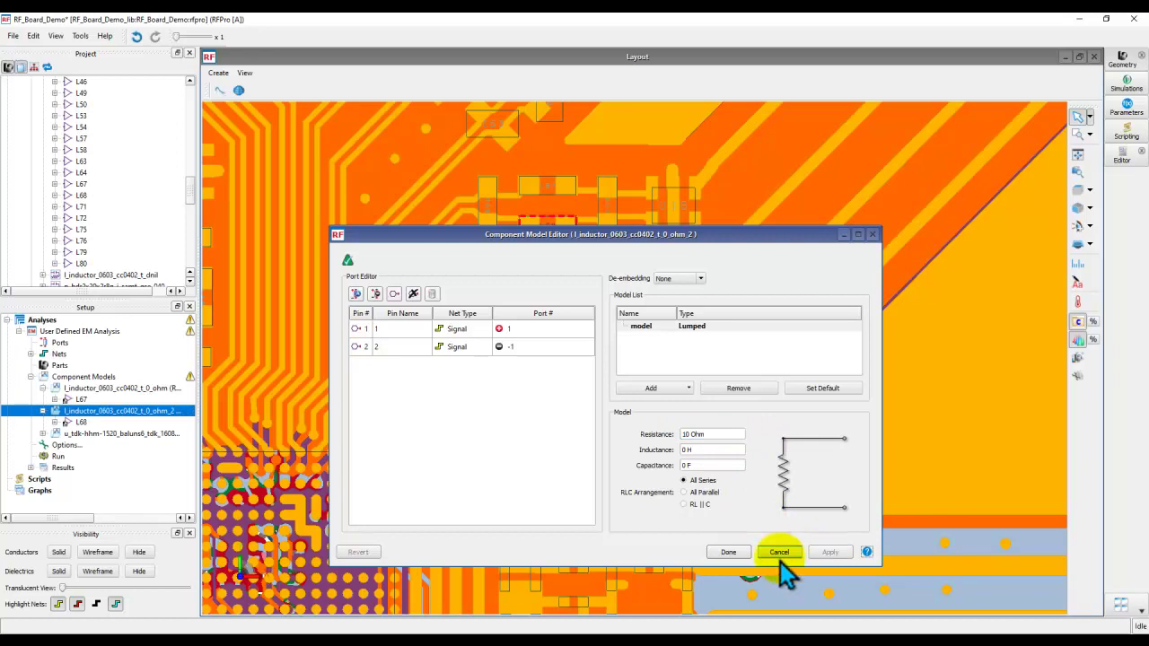
click(731, 553)
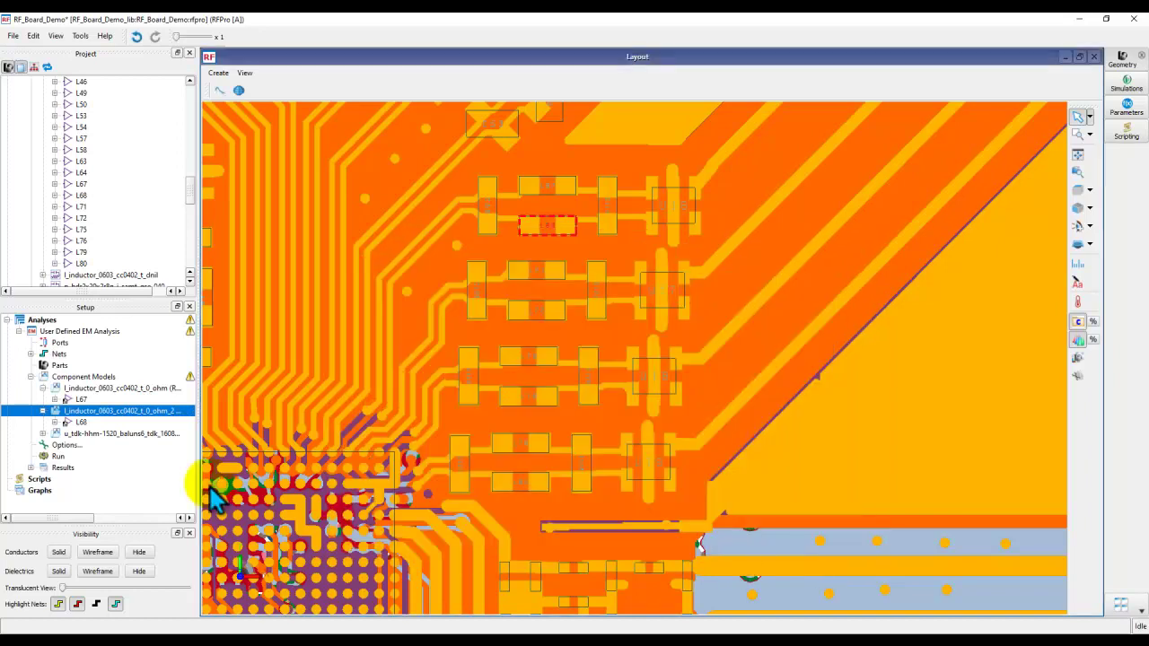
Step: Collapse both inductor models and drag the left dock splitter right to widen the panels
click(114, 388)
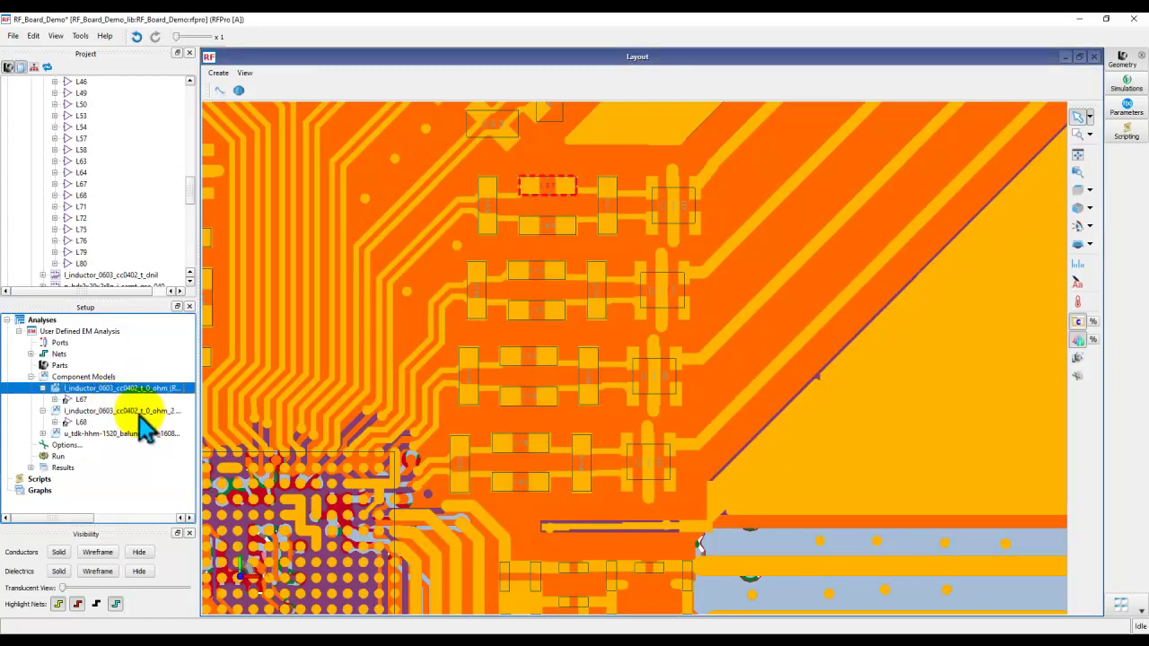
click(42, 410)
click(42, 388)
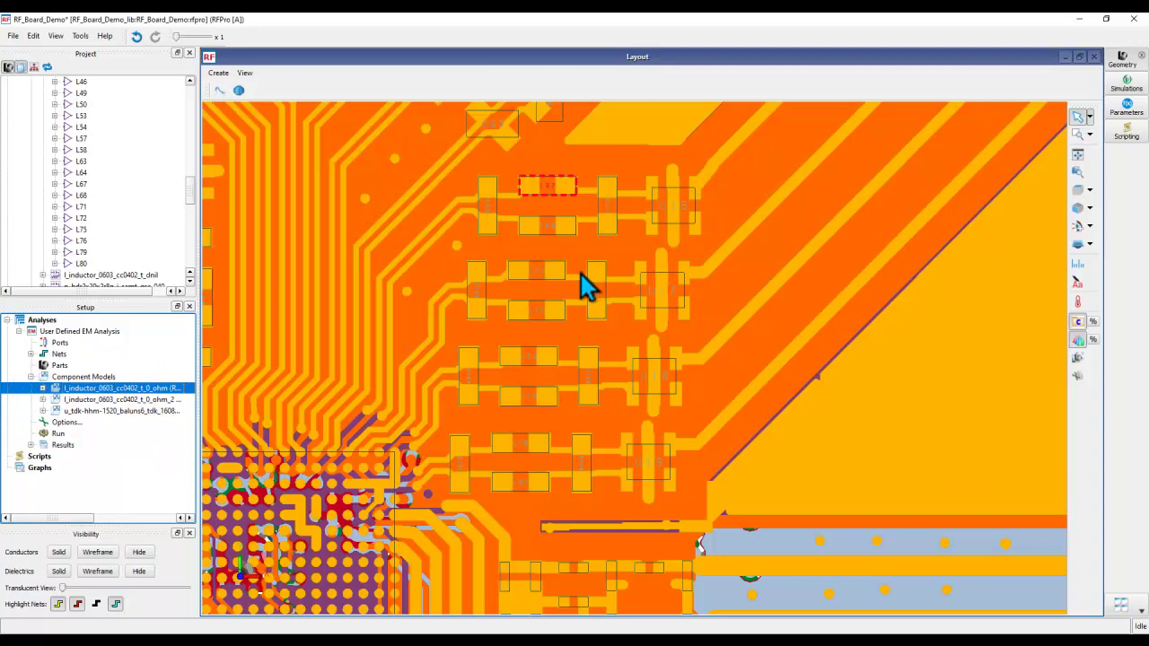
mouse_move(632, 397)
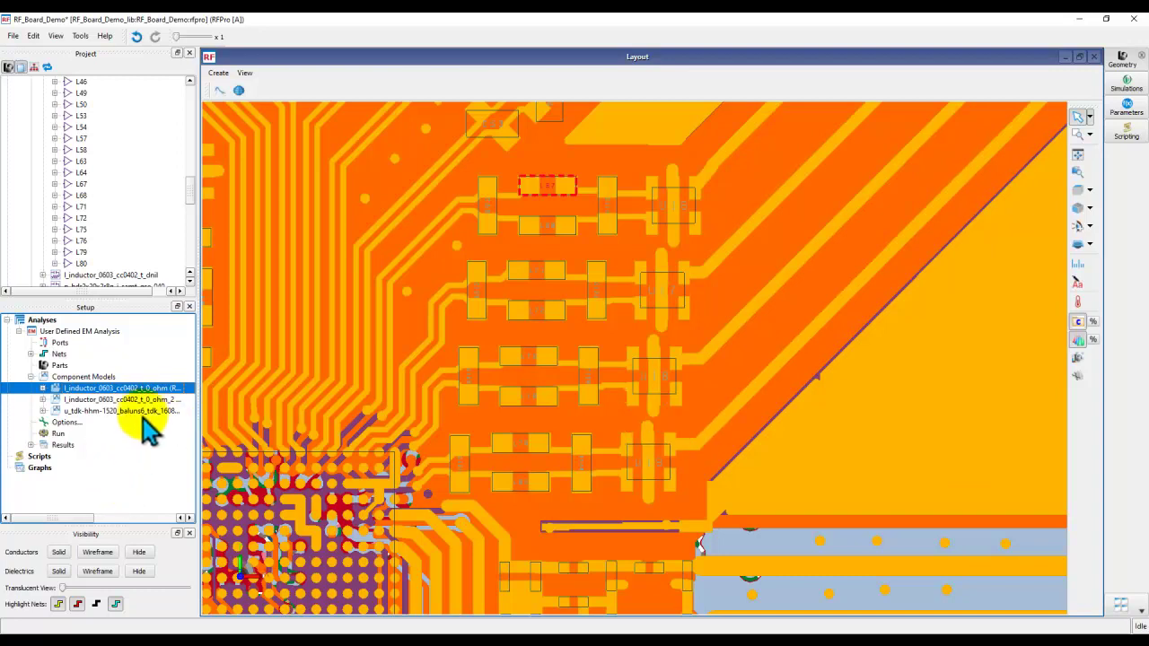
drag(199, 367, 276, 367)
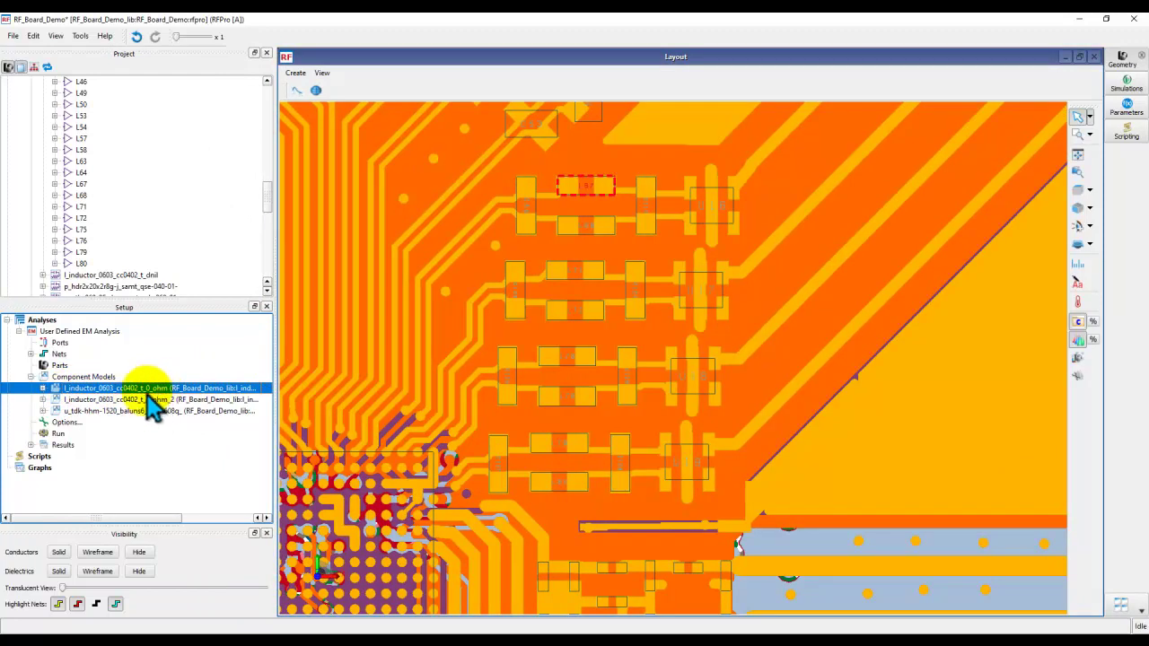
Step: Run Generate Test Bench from Results, dismiss the missing model warning, and overwrite existing designs
click(31, 445)
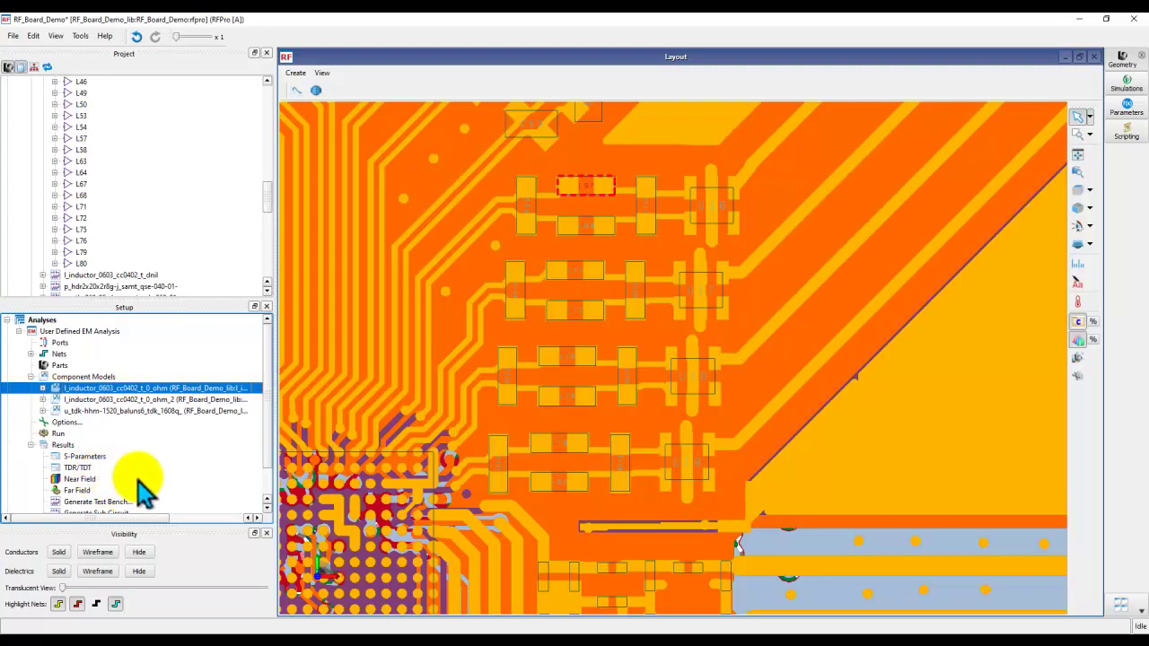
scroll(103, 476, down, 1)
double_click(103, 470)
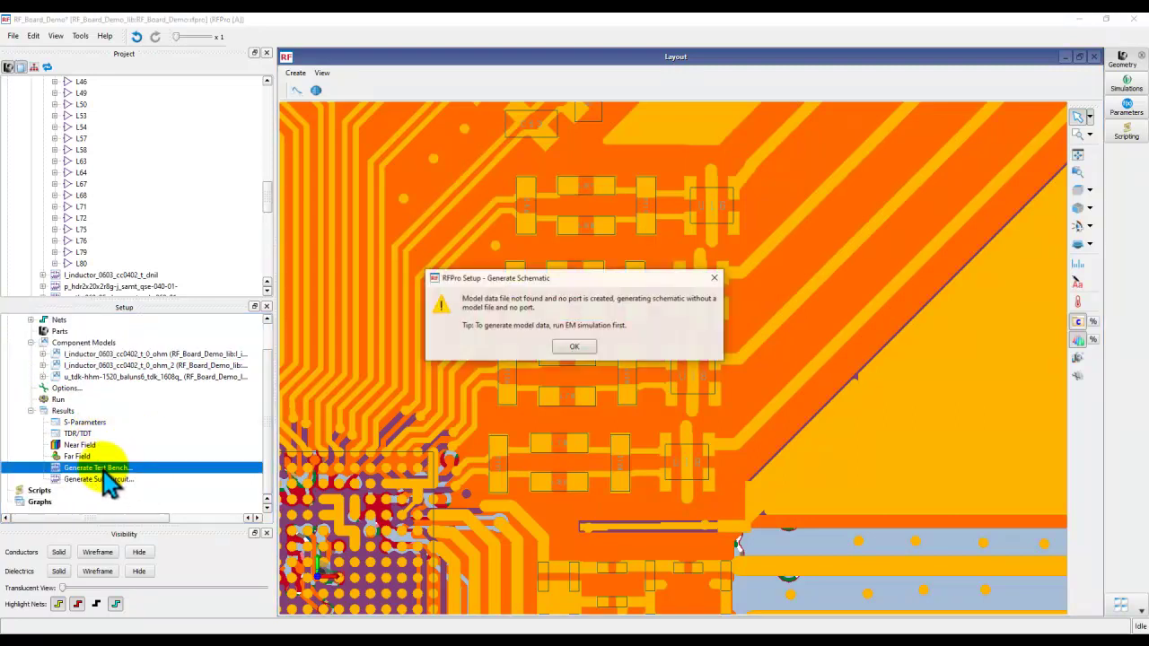
click(571, 356)
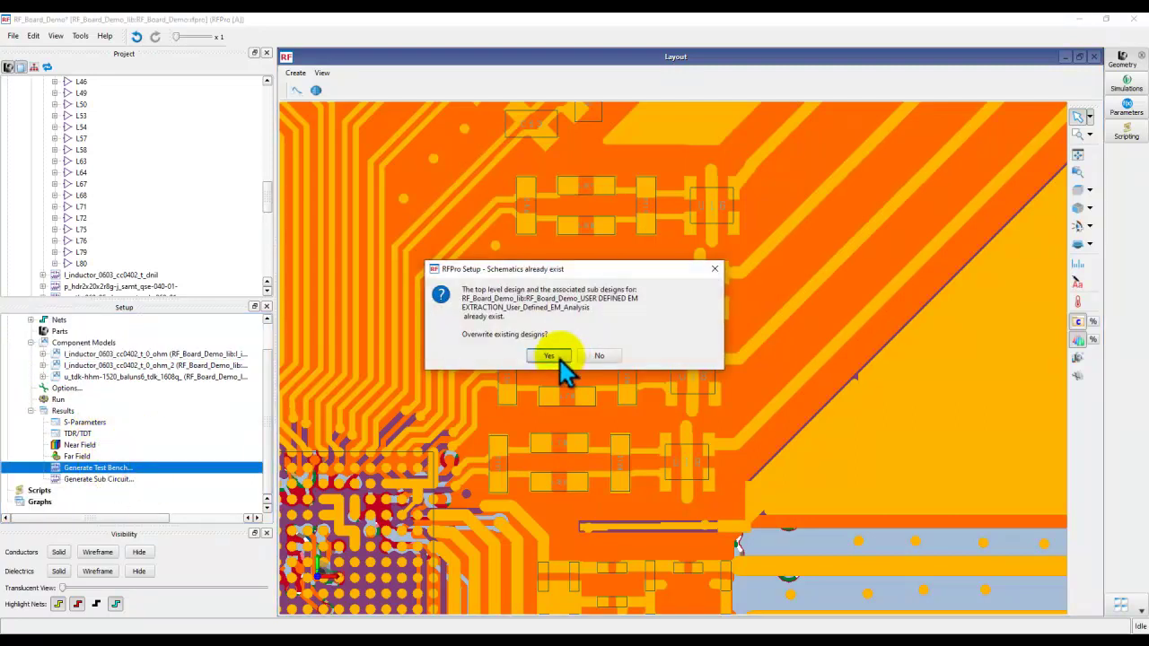
click(555, 357)
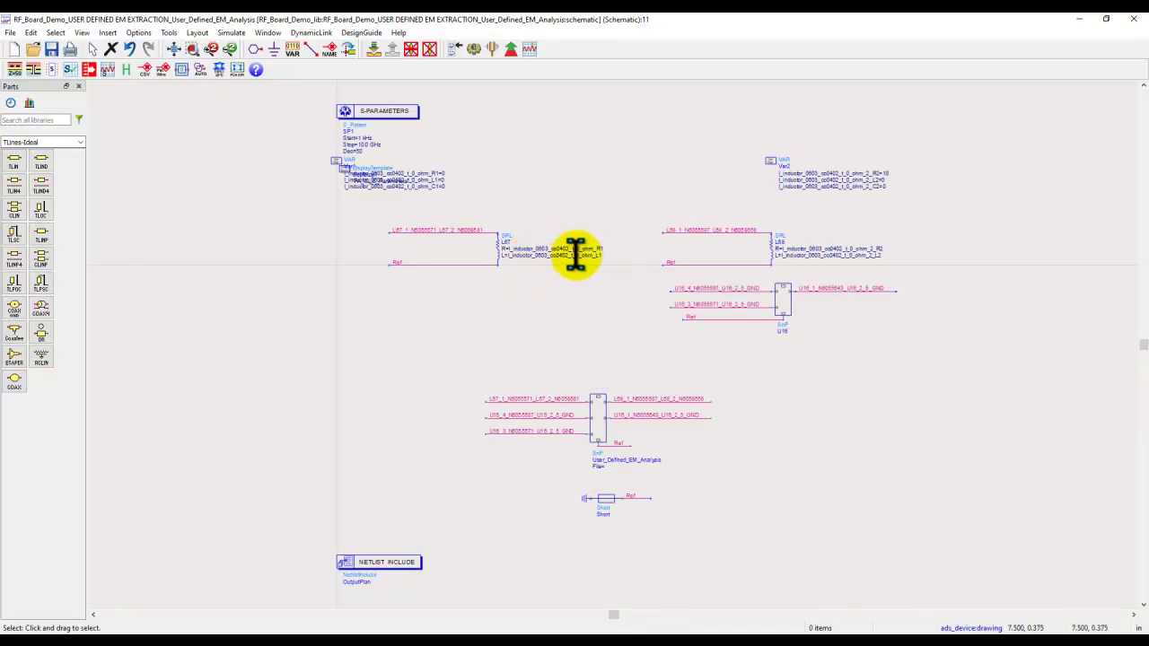
Step: Zoom and pan the schematic to show L68 with its Var2 values R2=10, L2=0, C2=0
scroll(616, 305, up, 3)
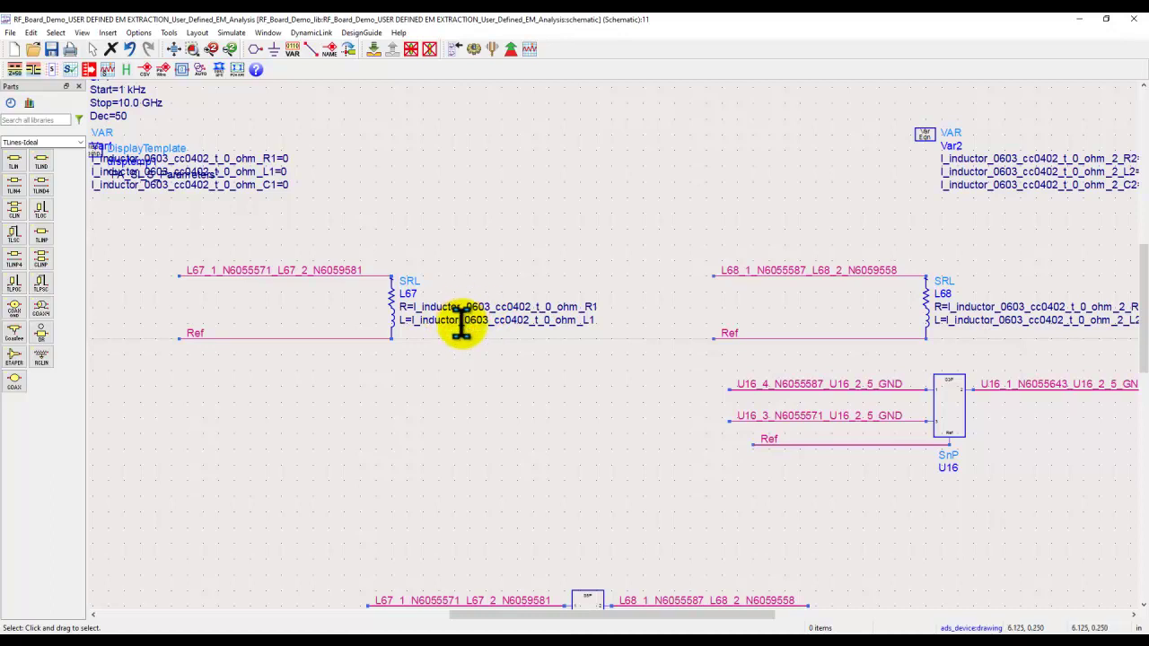
middle_drag(546, 391, 377, 411)
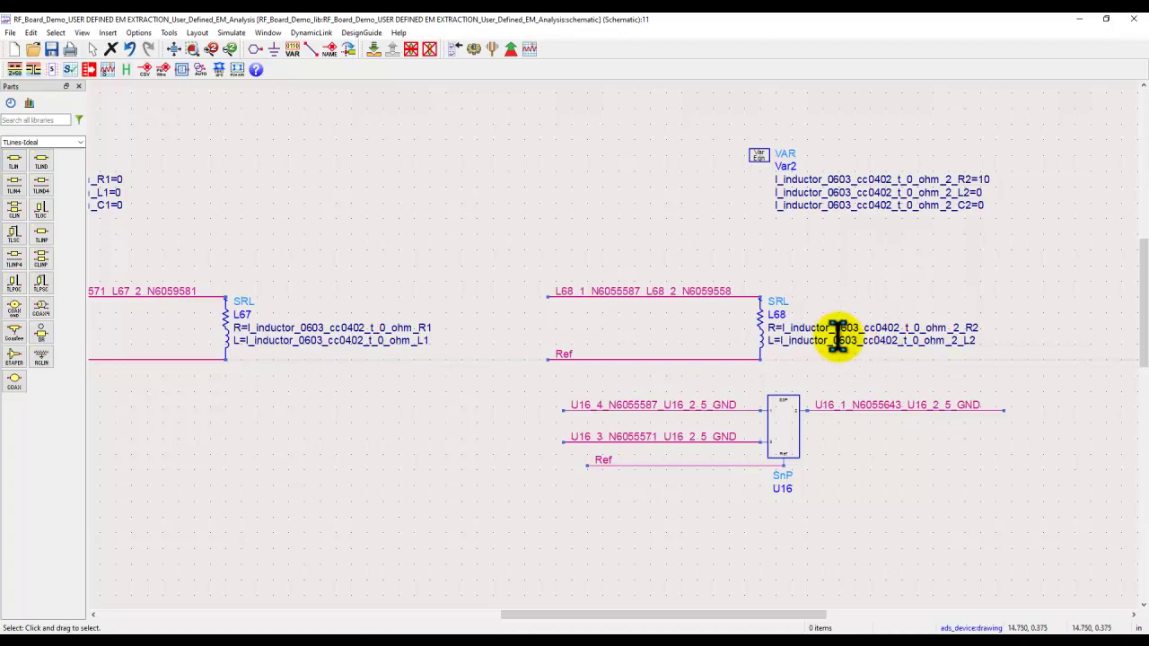
Step: Close the ADS schematic and rename the first inductor component model to SeriesL1
click(1134, 17)
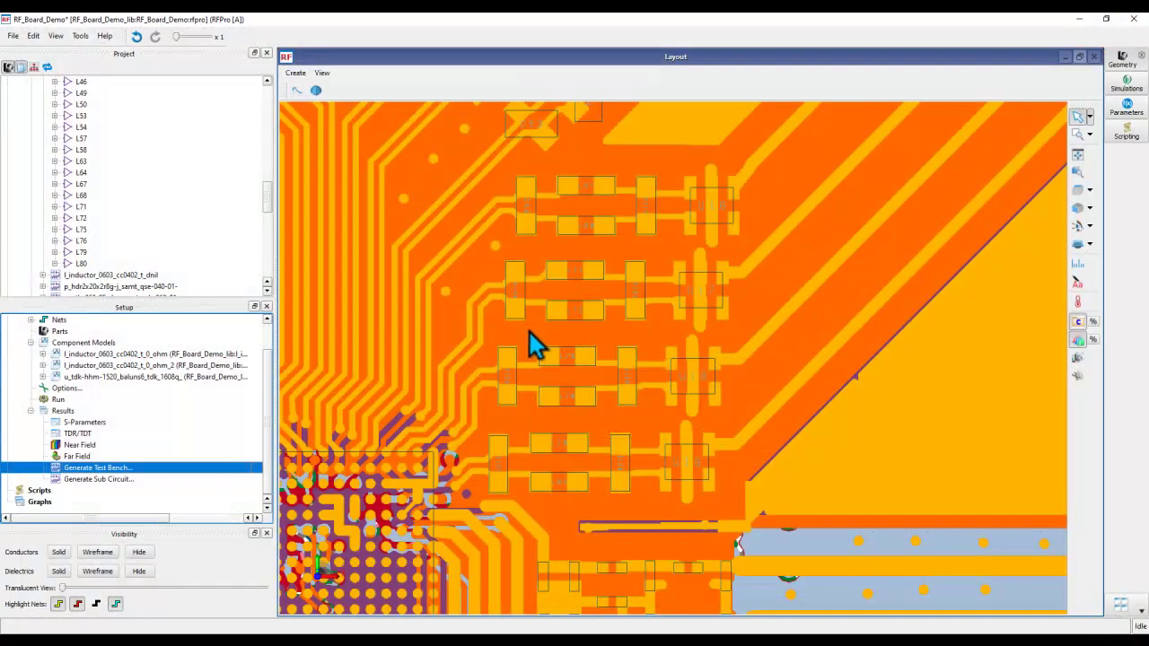
click(130, 355)
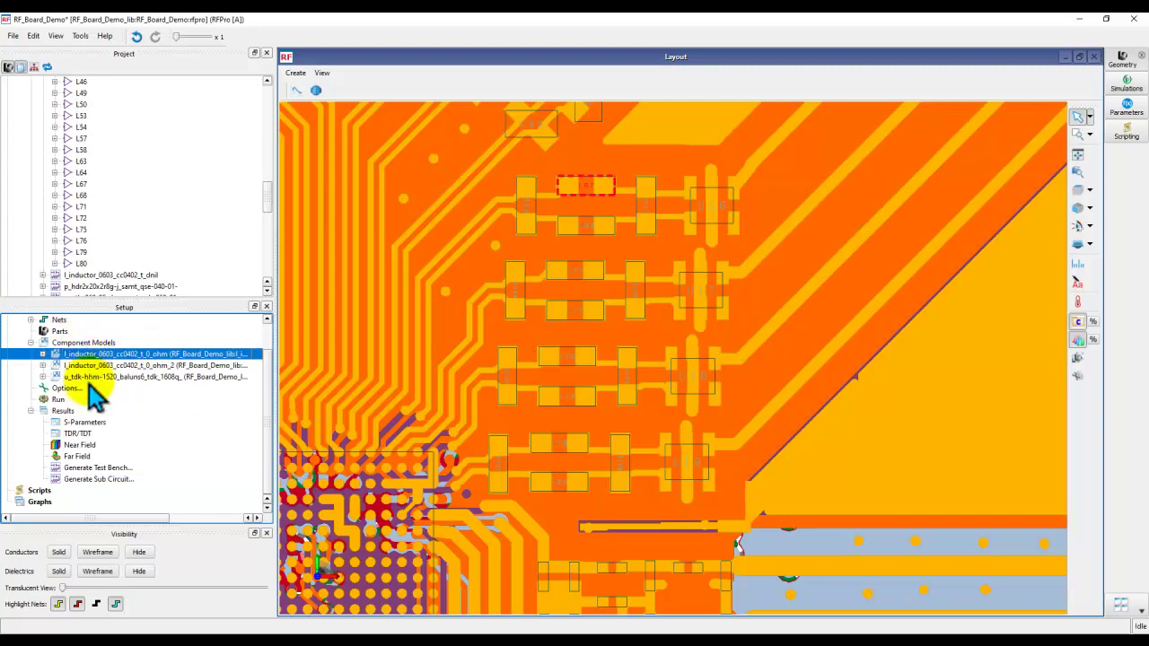
click(88, 356)
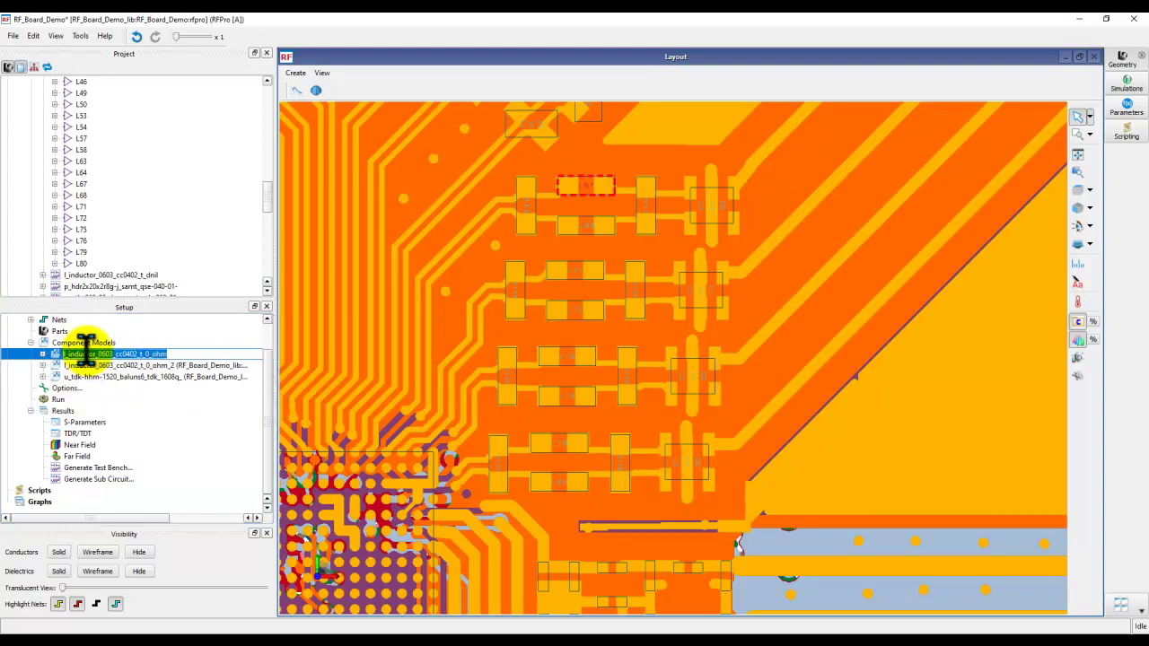
text(Series)
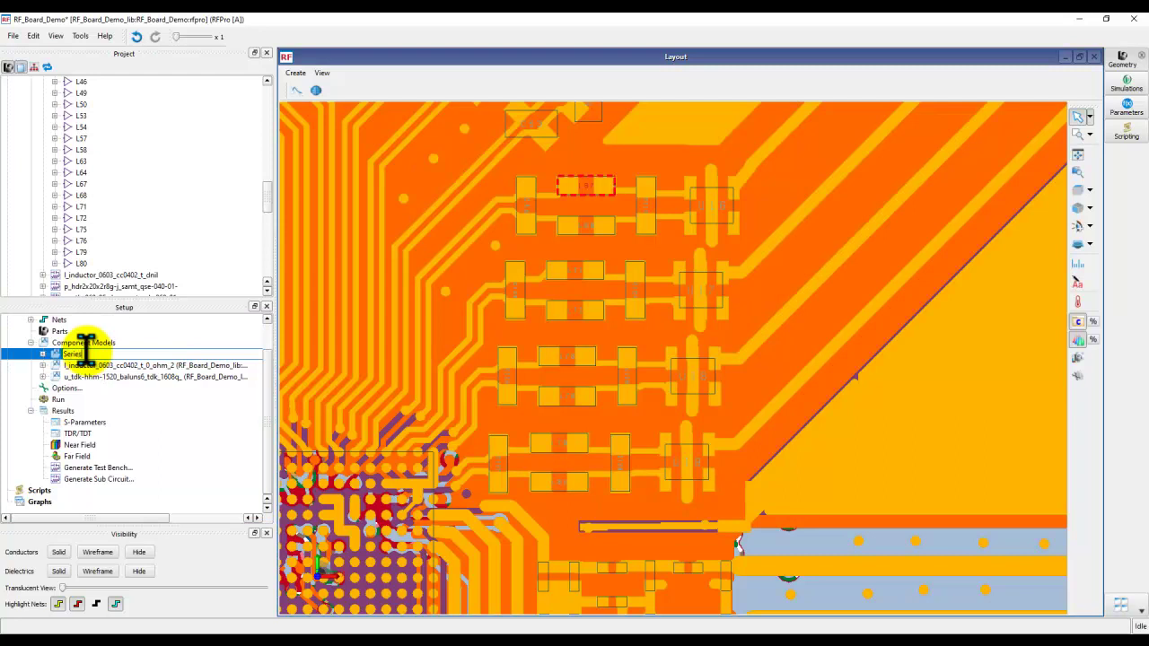
text(L1)
click(144, 388)
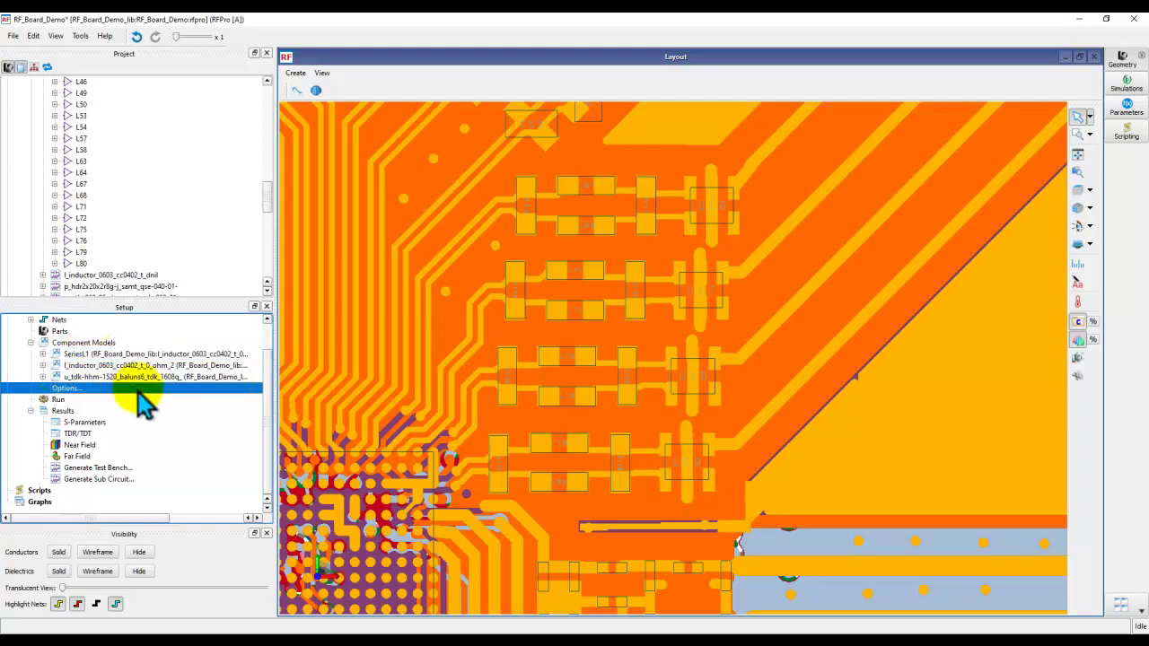
Step: Rename the second inductor component model to SeriesL2
click(97, 366)
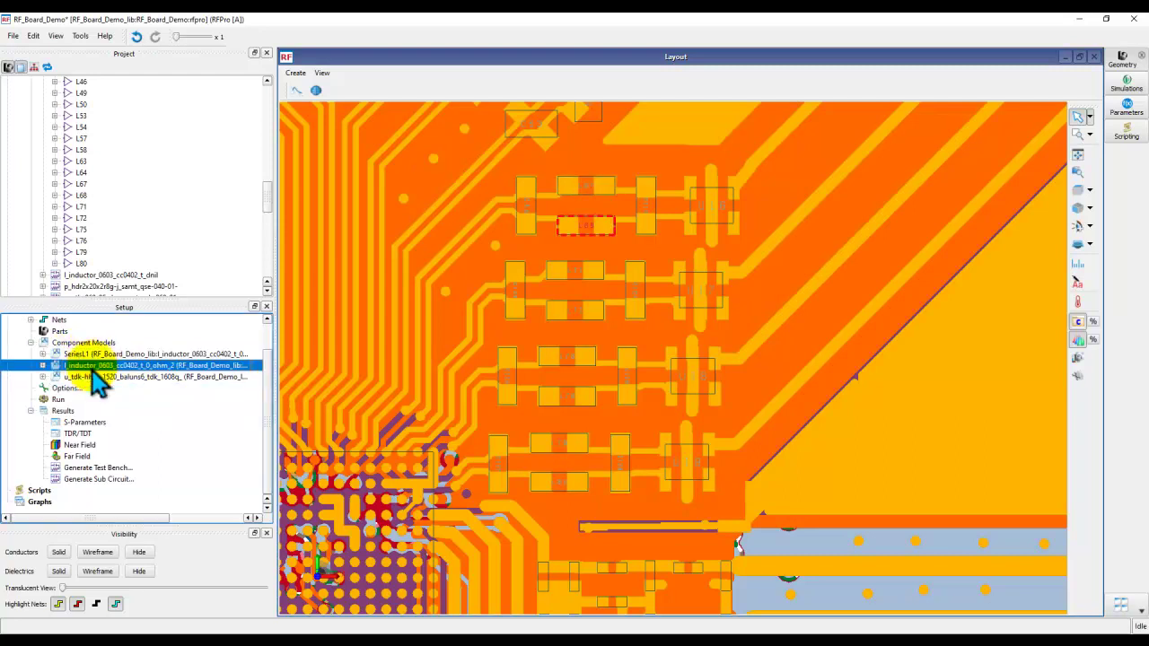
click(90, 366)
text(SeriesL2)
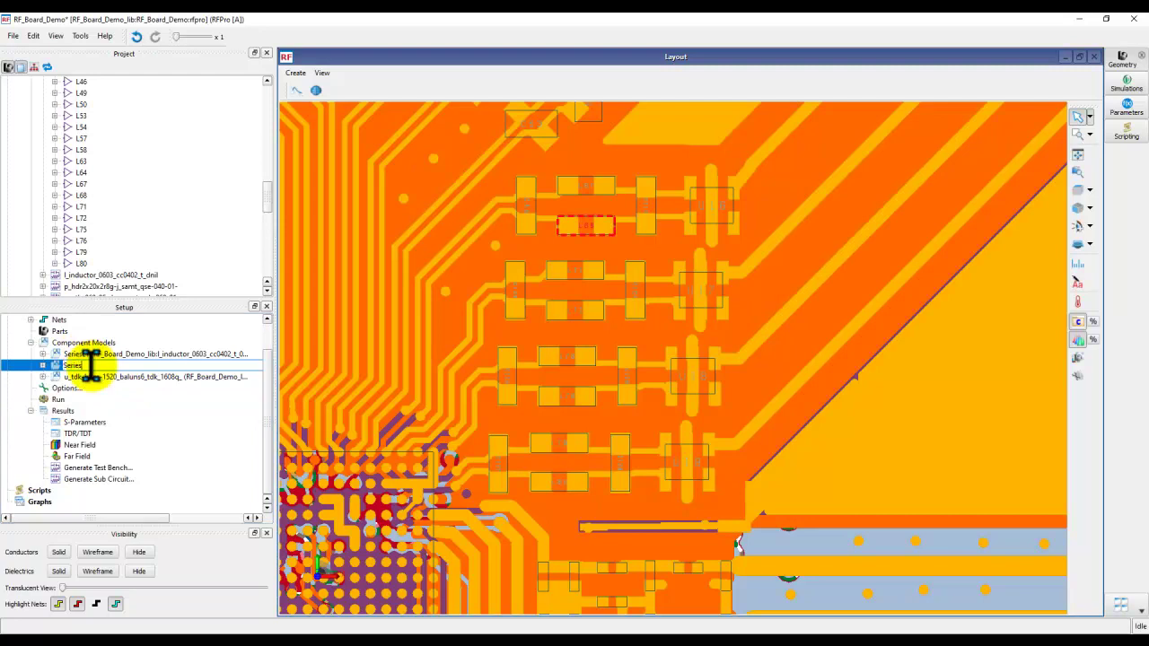
click(106, 400)
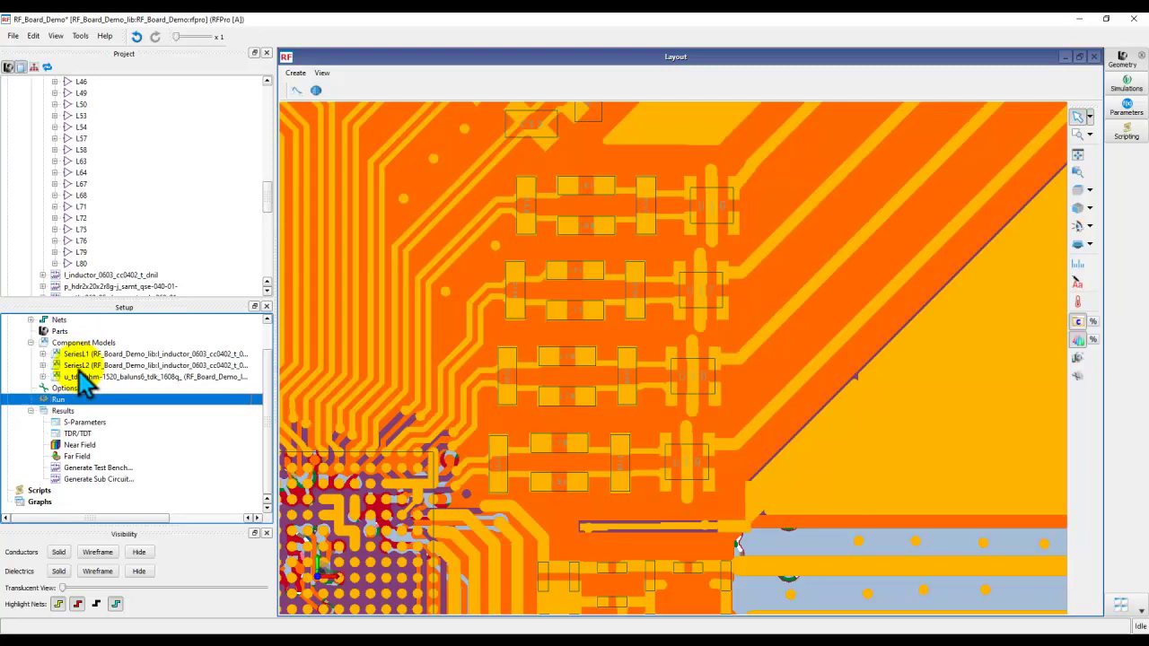
Step: Regenerate the test bench, dismissing the missing model data warning and overwriting the existing schematics
click(99, 469)
click(569, 359)
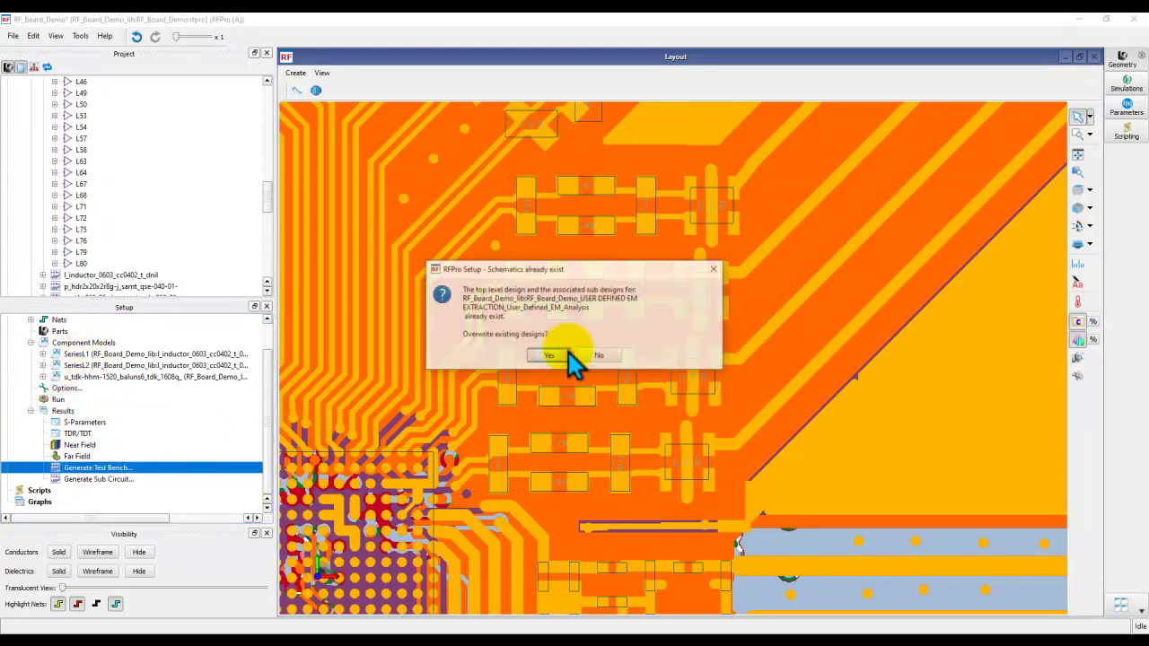
click(547, 356)
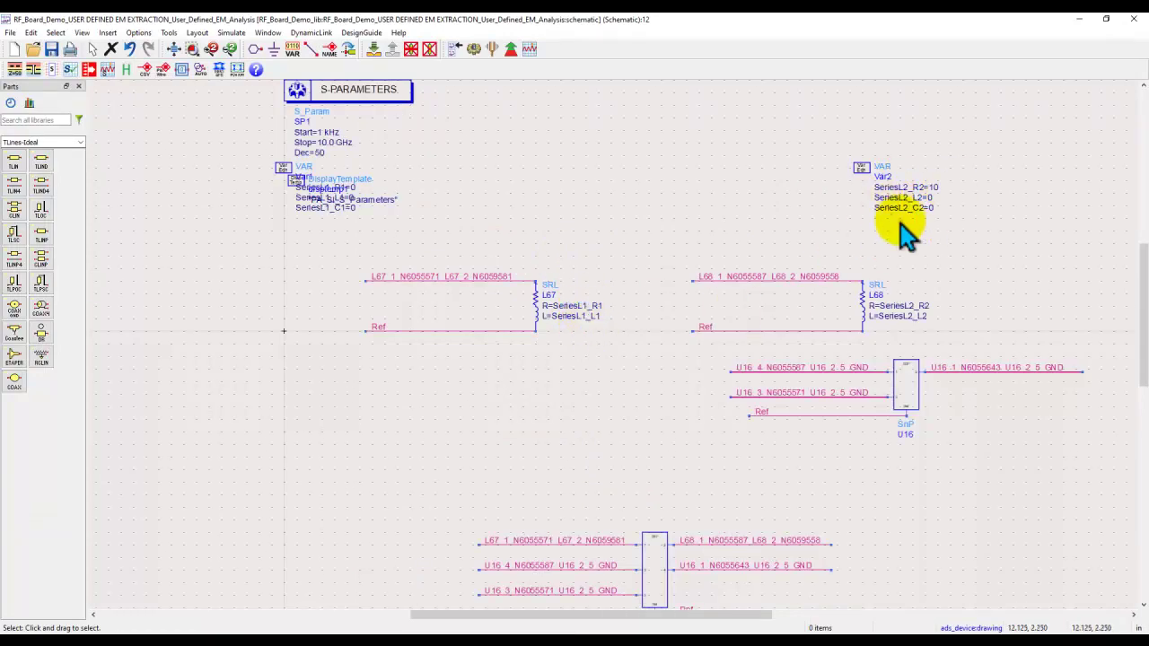
Step: Move the Var1 block clear of the DisplayTemplate, fit the schematic to view, and return to RFPro
drag(287, 174, 457, 195)
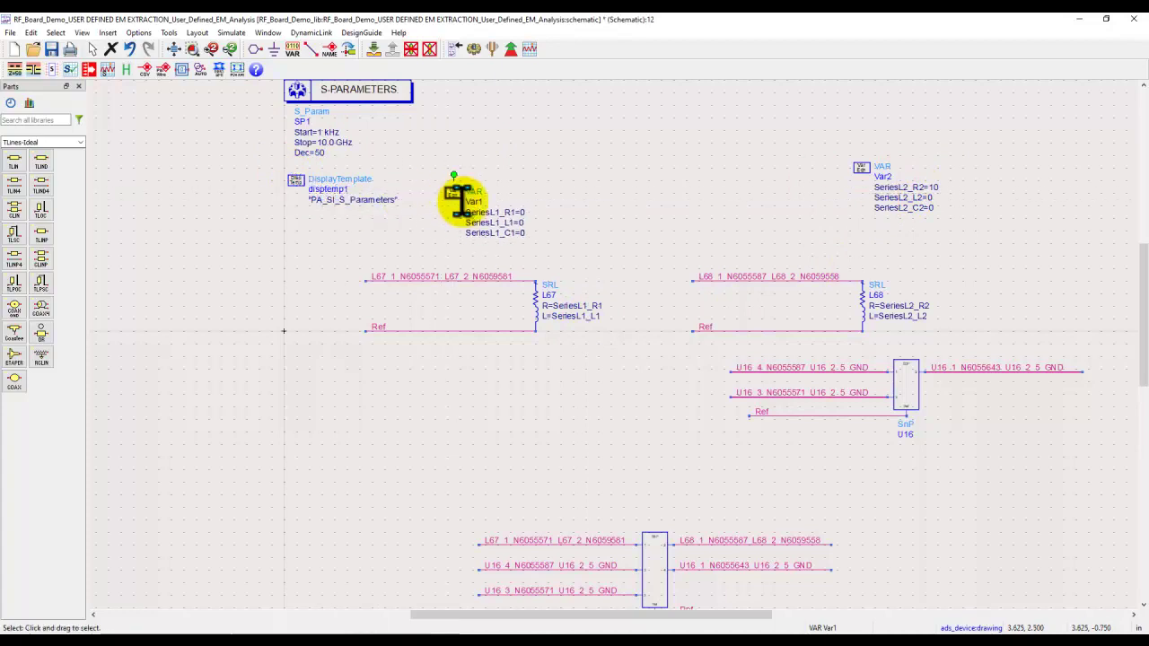
click(616, 257)
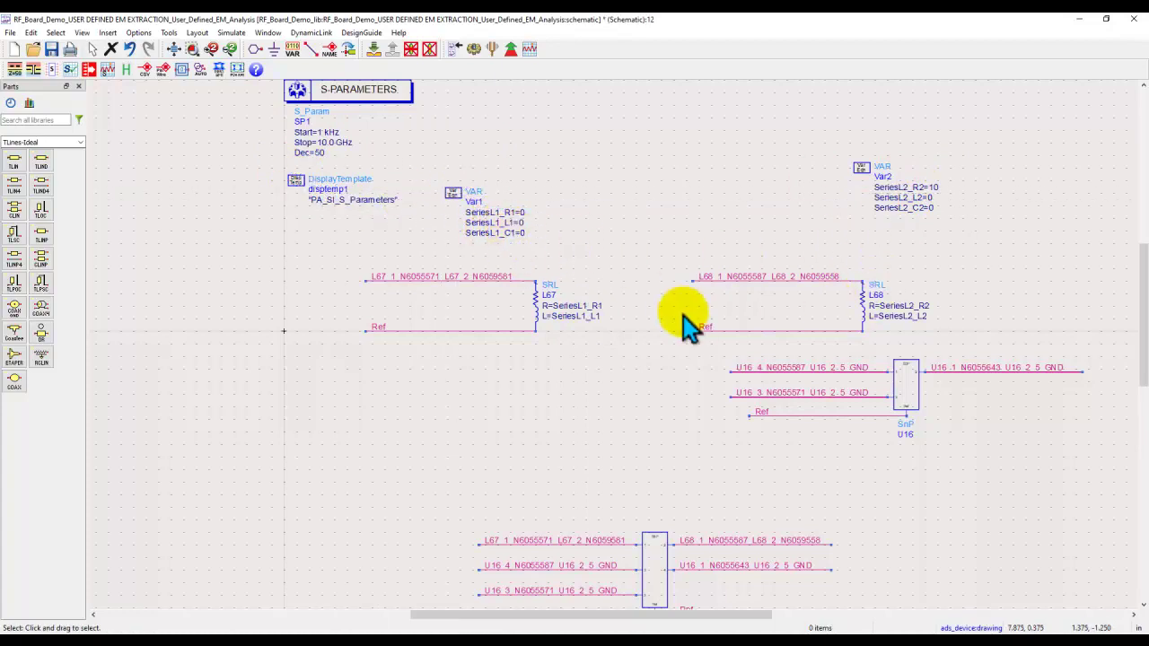
click(174, 49)
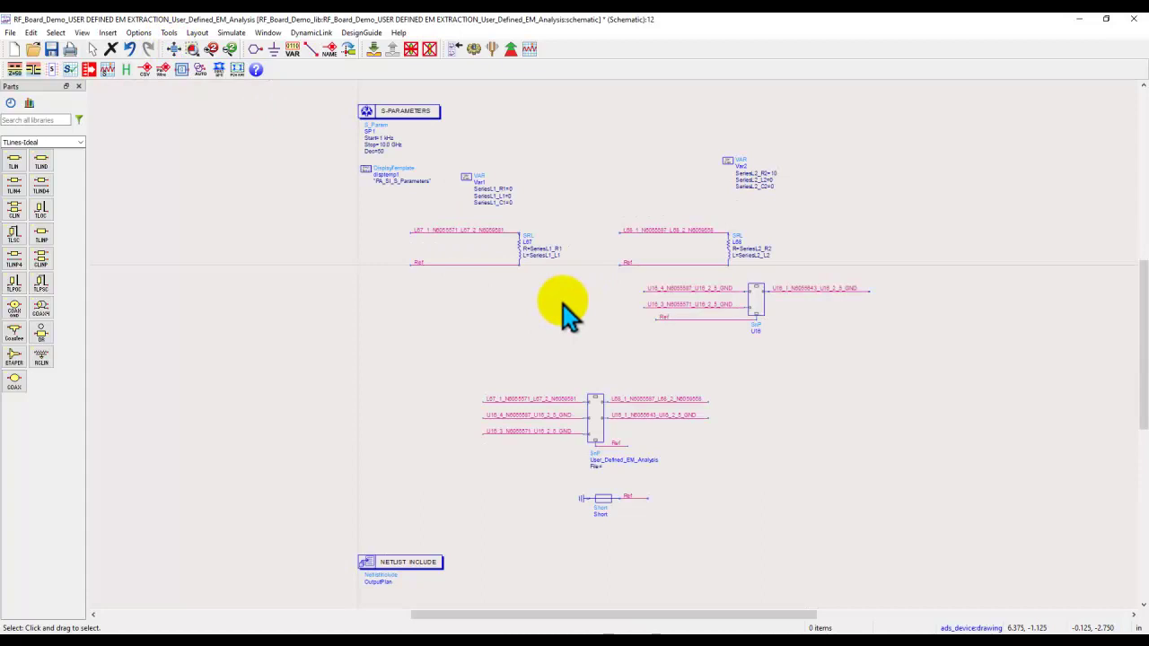
click(772, 629)
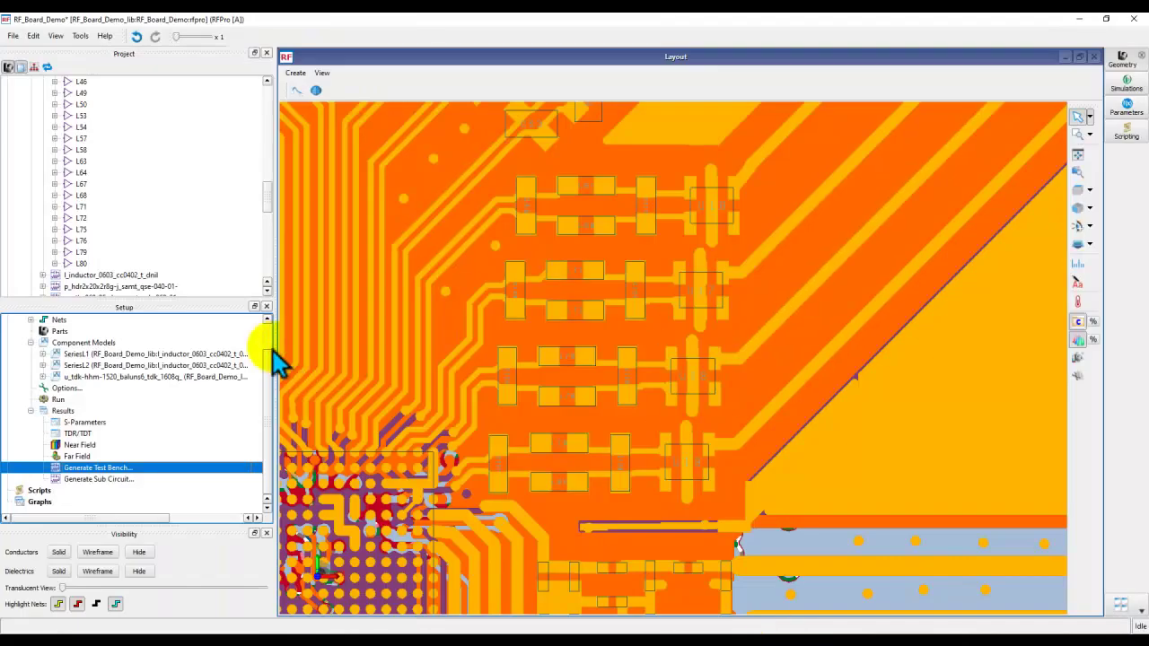
Step: Narrow the left dock panels and zoom out to show more of the board around the chip
drag(275, 341, 198, 340)
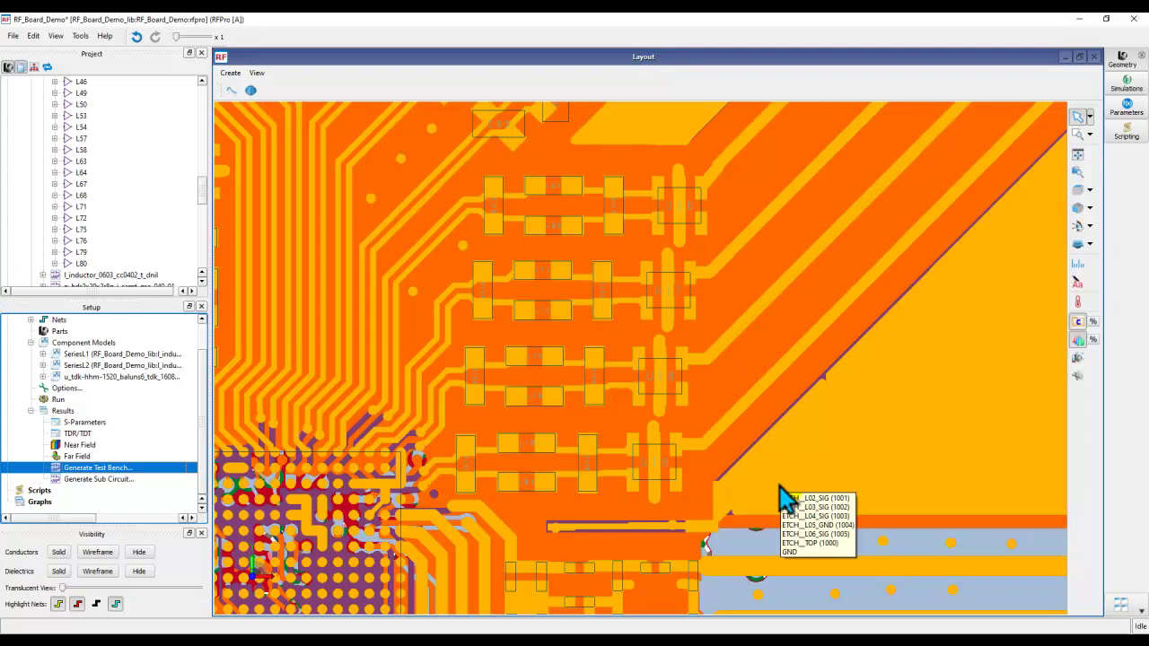
scroll(781, 496, down, 4)
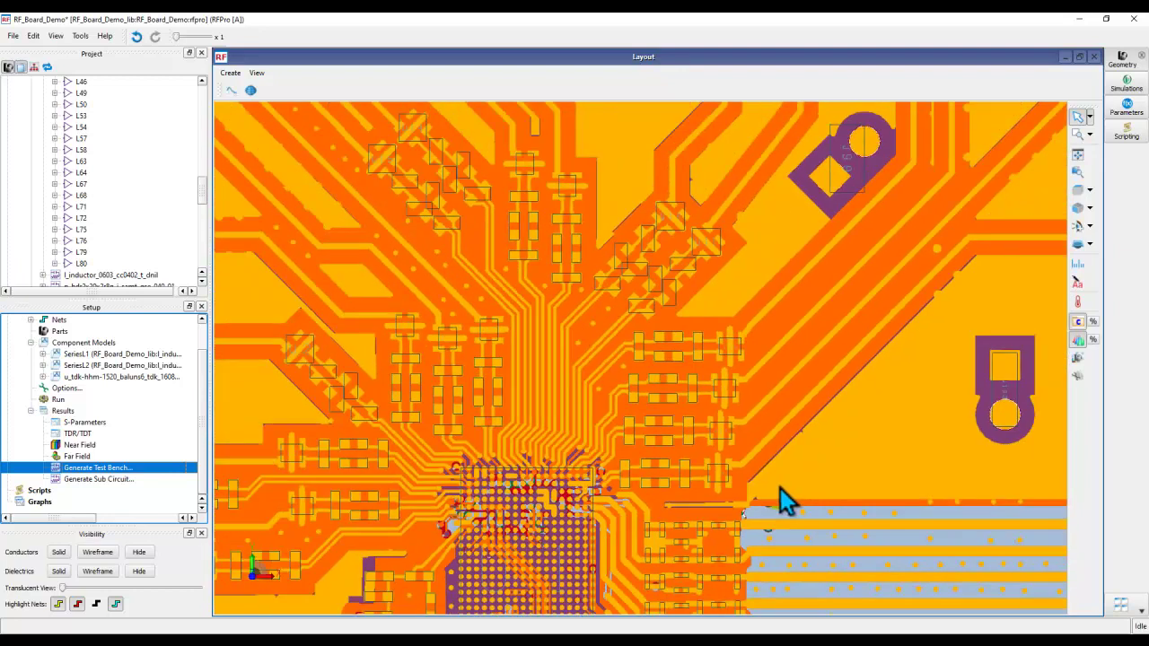
scroll(785, 471, down, 5)
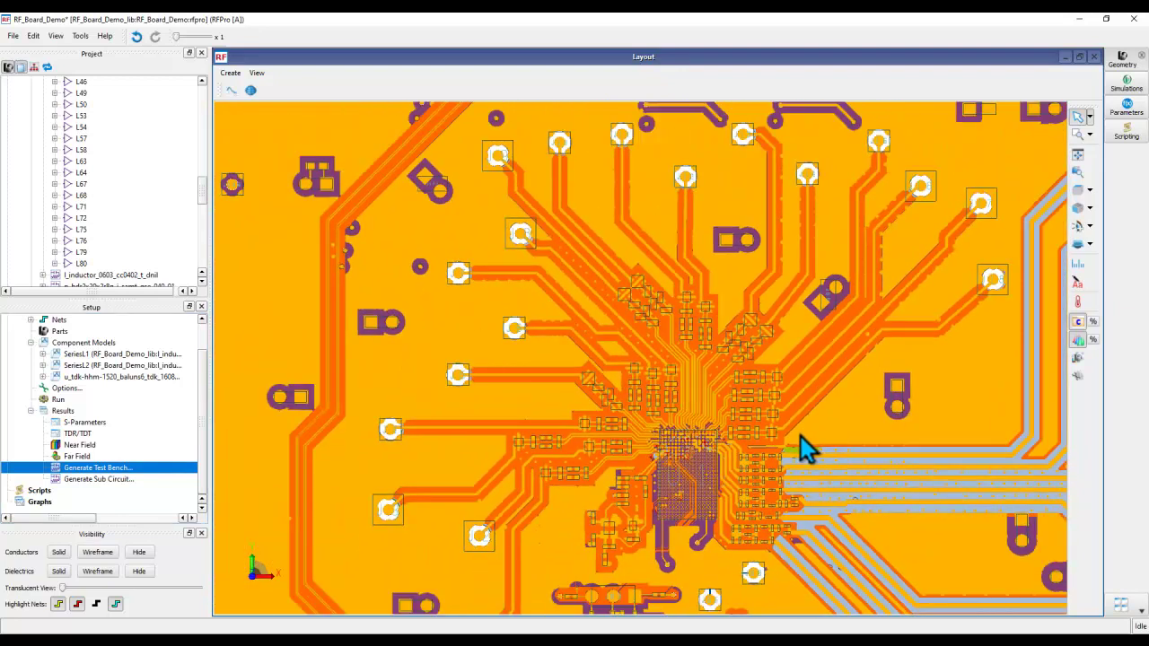
mouse_move(802, 438)
mouse_move(835, 452)
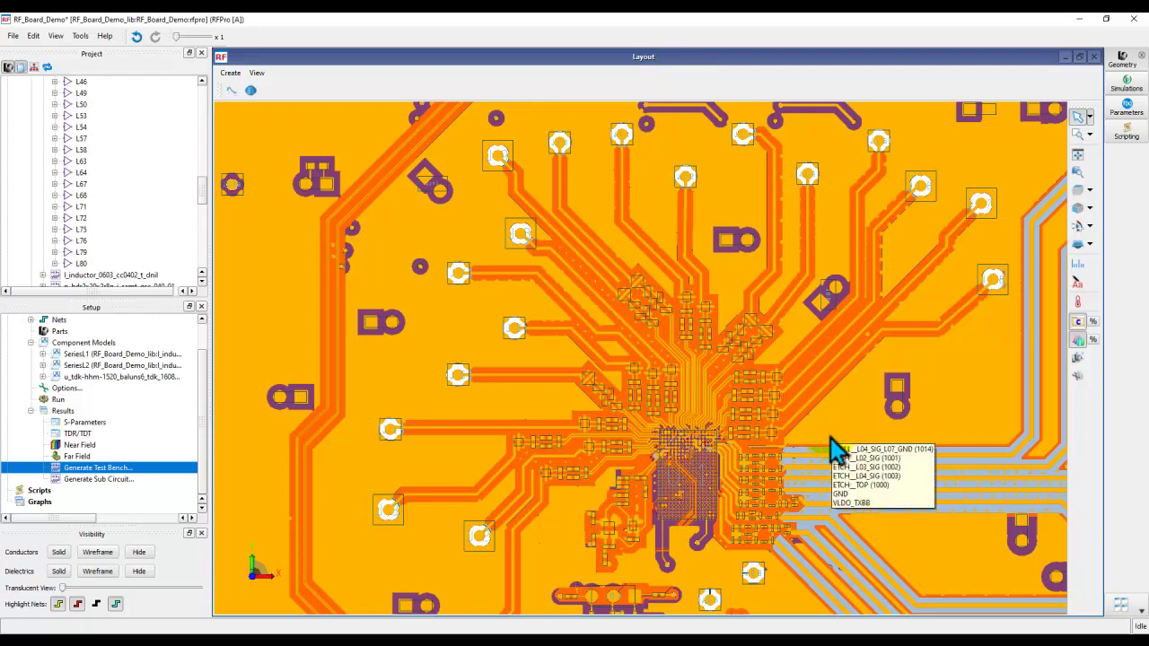